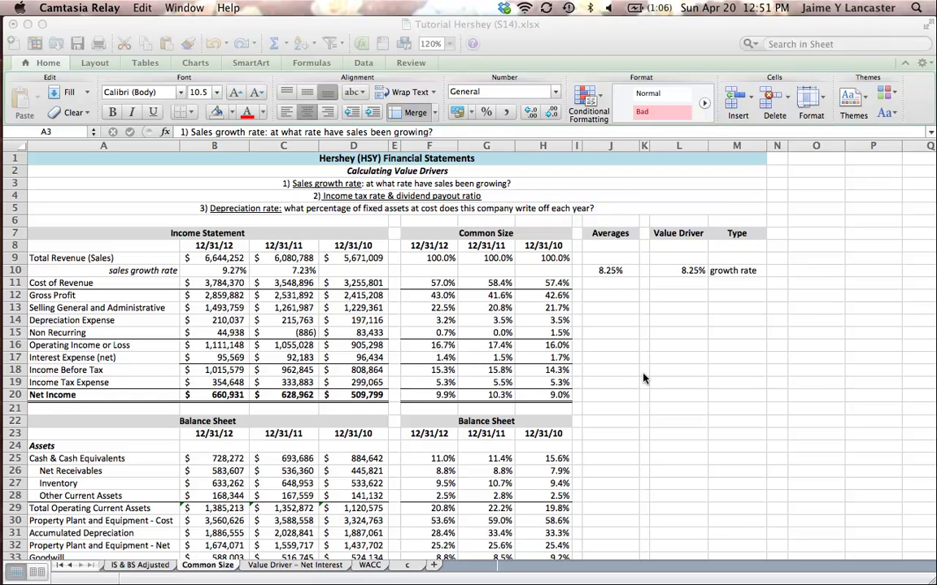
Fill the row 4 heading 'Income tax rate & dividend payout ratio' (A4) with yellow.
left_click(449, 203)
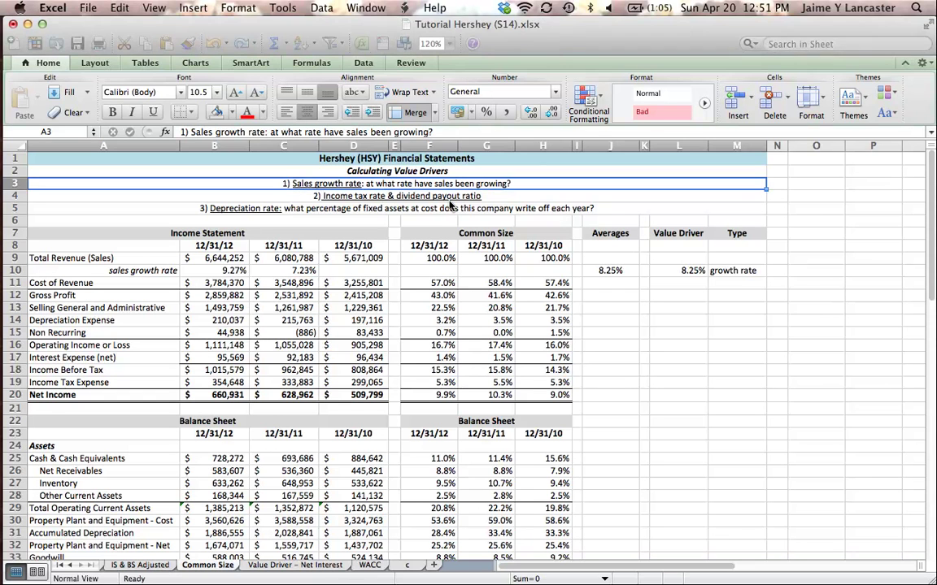
left_click(448, 198)
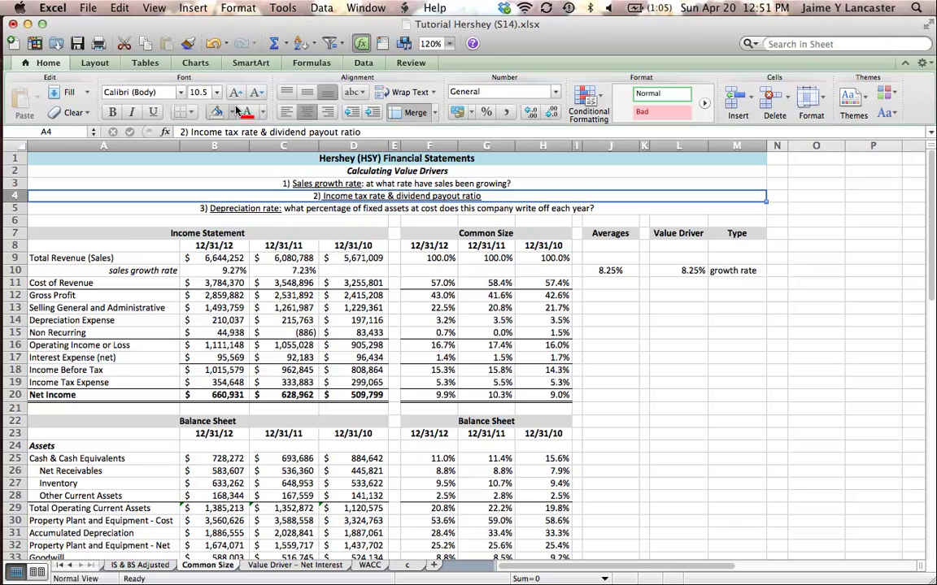
left_click(232, 112)
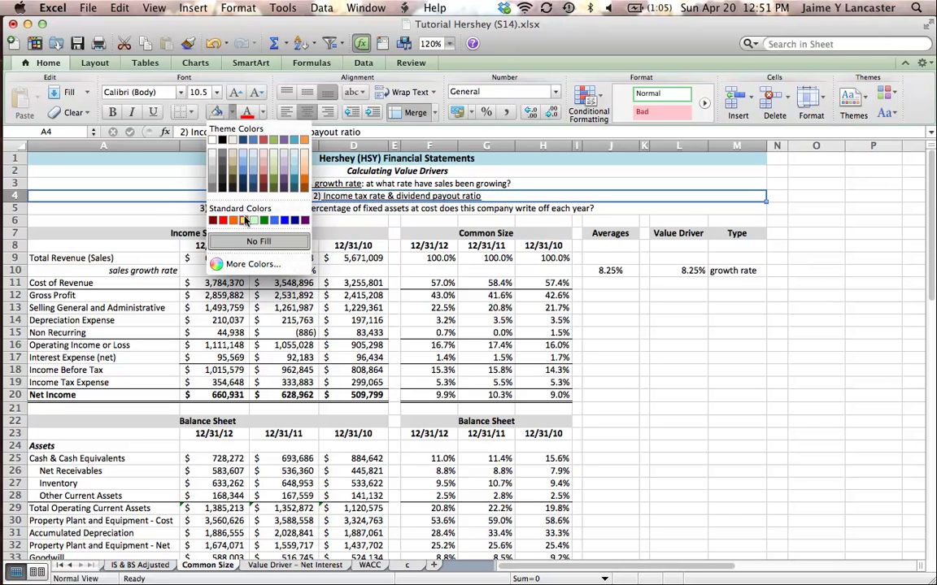
left_click(243, 219)
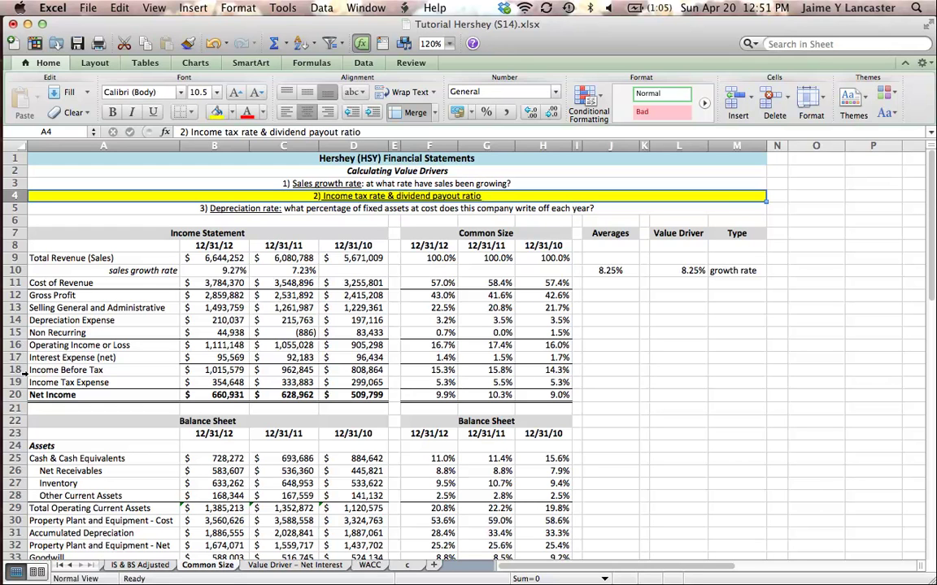
left_click(42, 371)
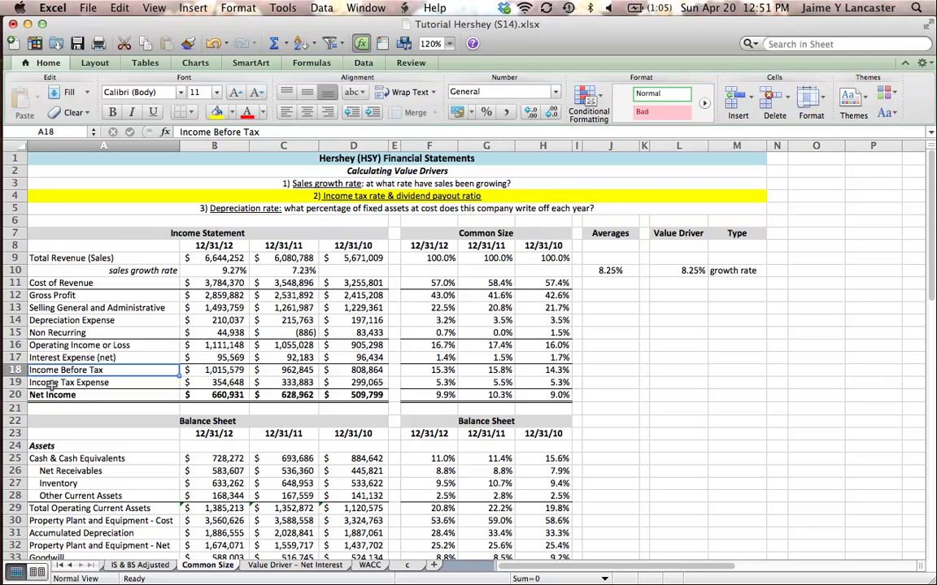
left_click(51, 383)
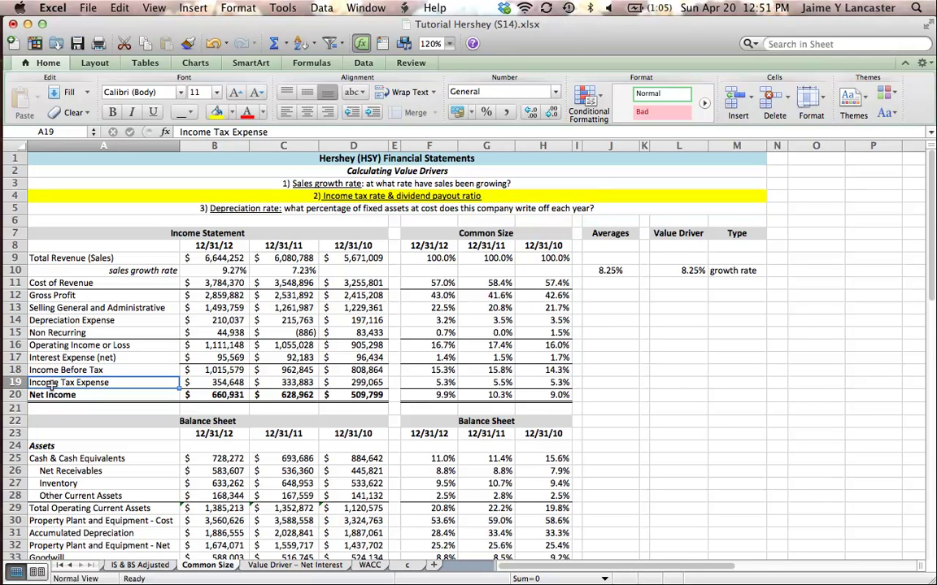
scroll(51, 384, "down", 3)
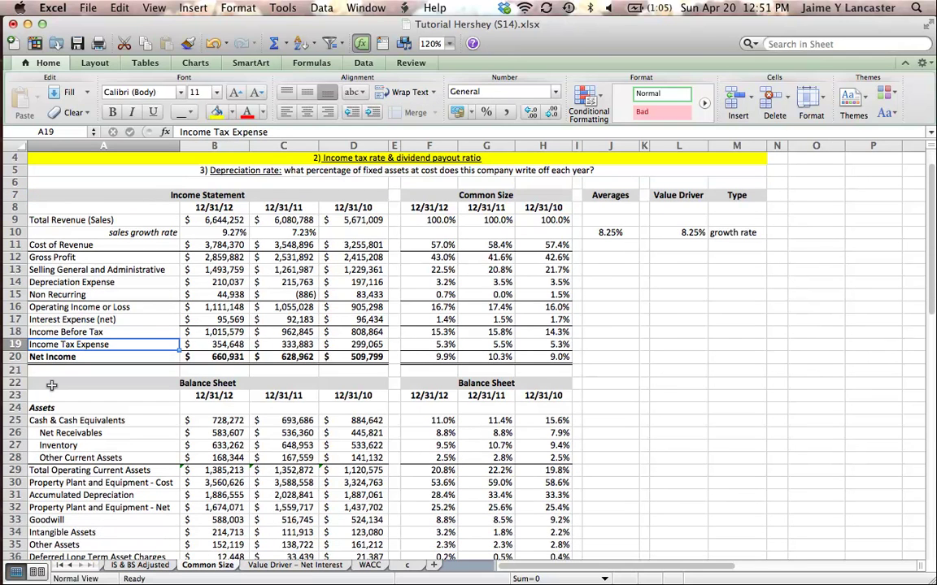
scroll(51, 384, "down", 1)
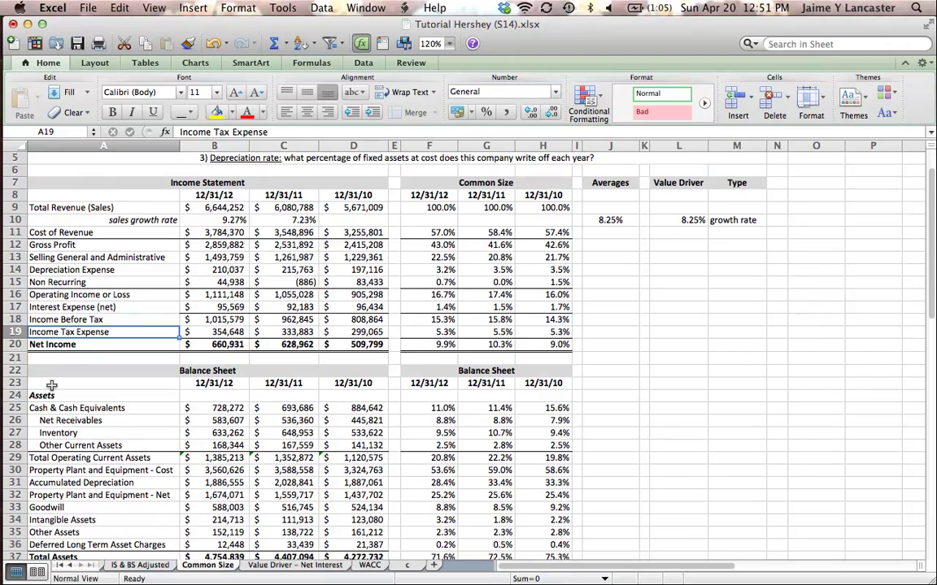
left_click(209, 270)
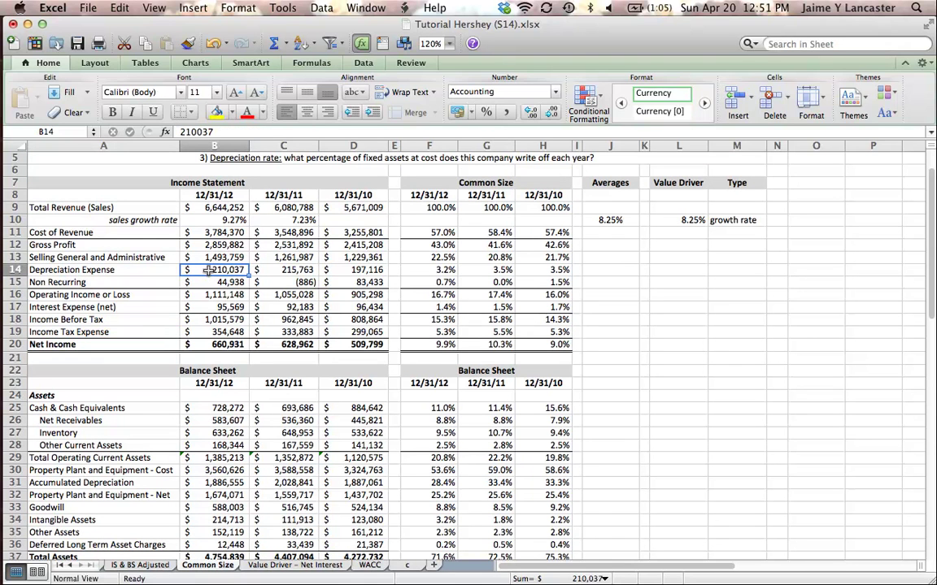
left_click(209, 469)
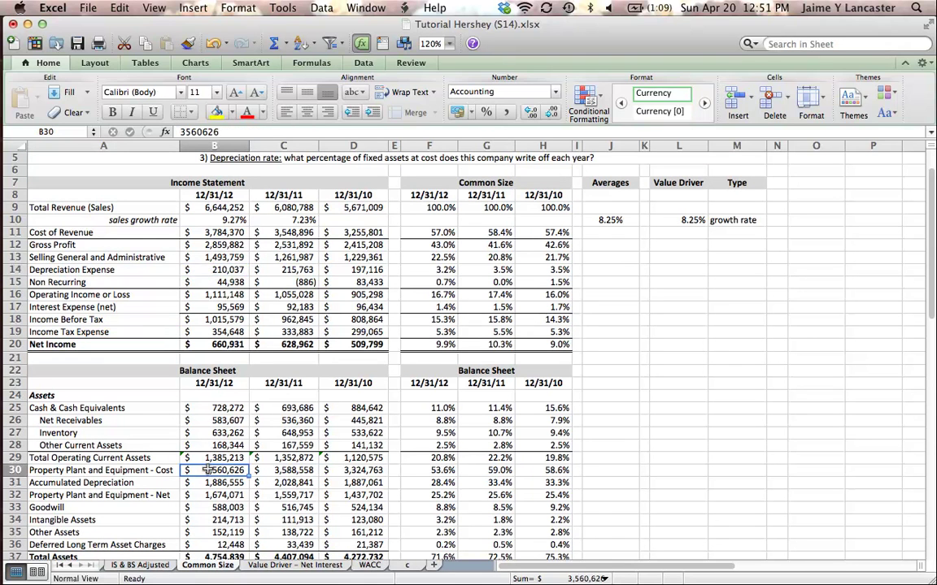
left_click(252, 470)
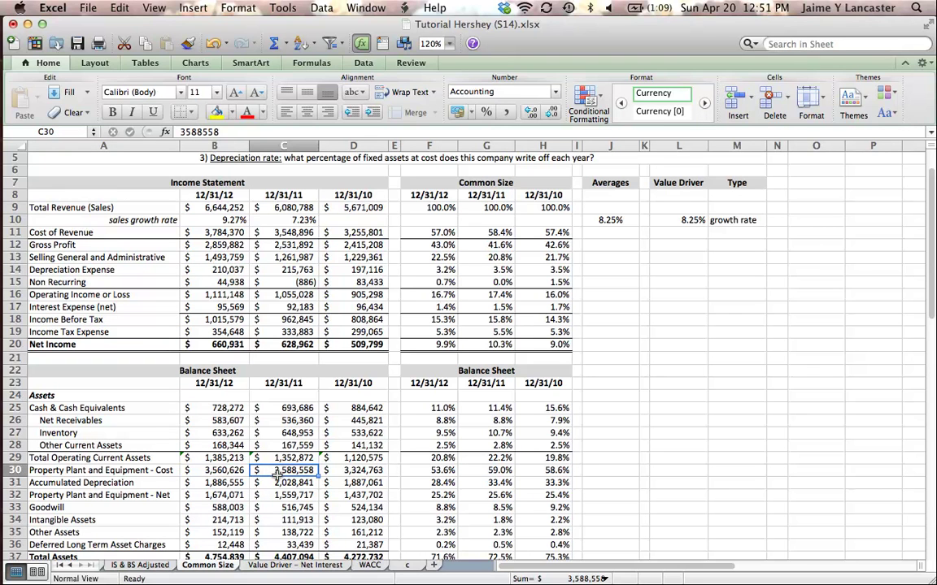
scroll(276, 477, "up", 2)
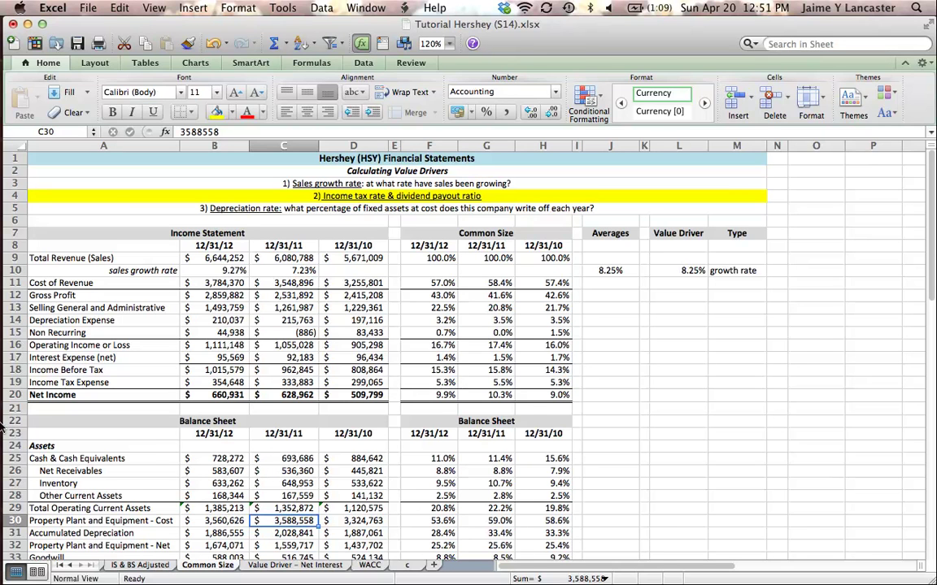
Insert a blank row 20 above Net Income.
left_click(15, 394)
right_click(16, 394)
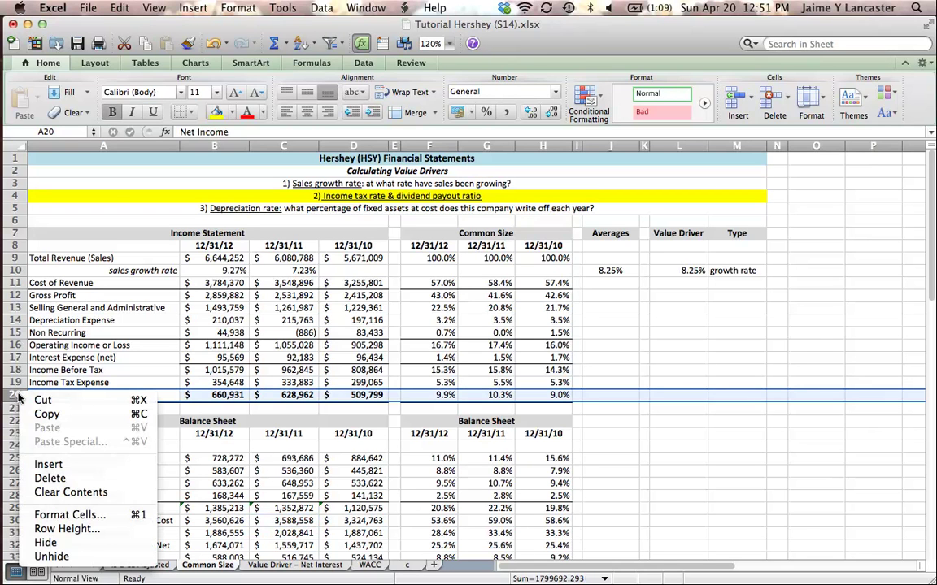
left_click(48, 464)
Label A20 'income tax rate' in italic, right-aligned text.
left_click(83, 394)
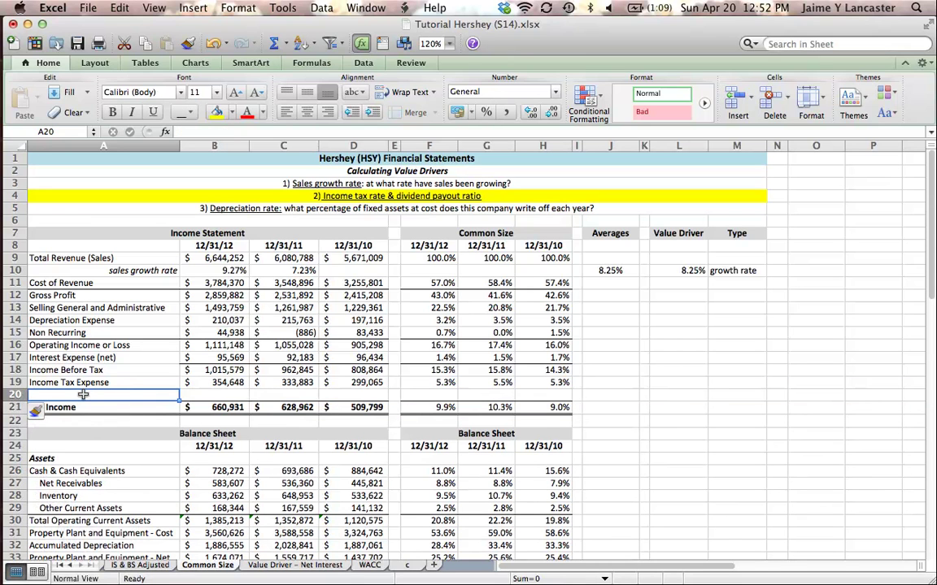
type("income tax ra")
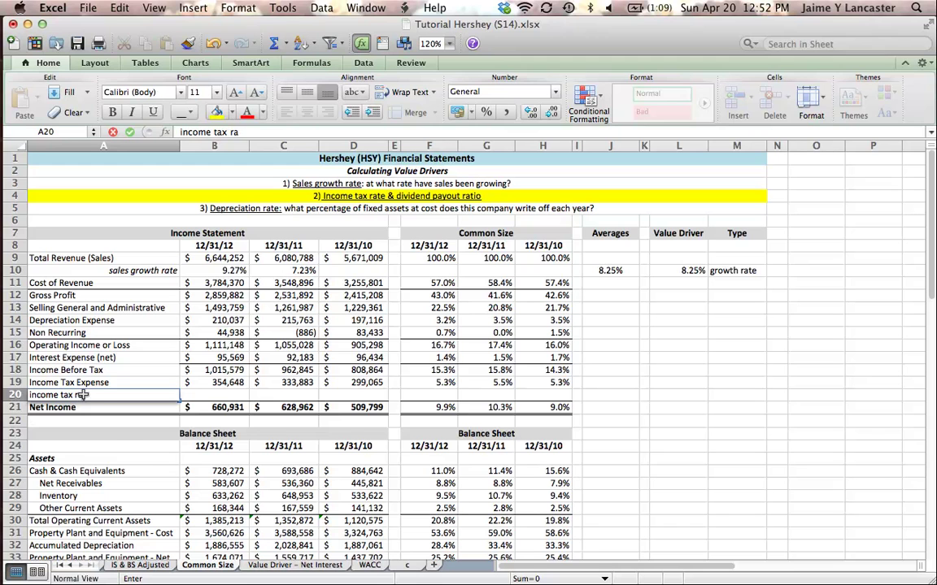
type("te")
key("Return")
left_click(83, 396)
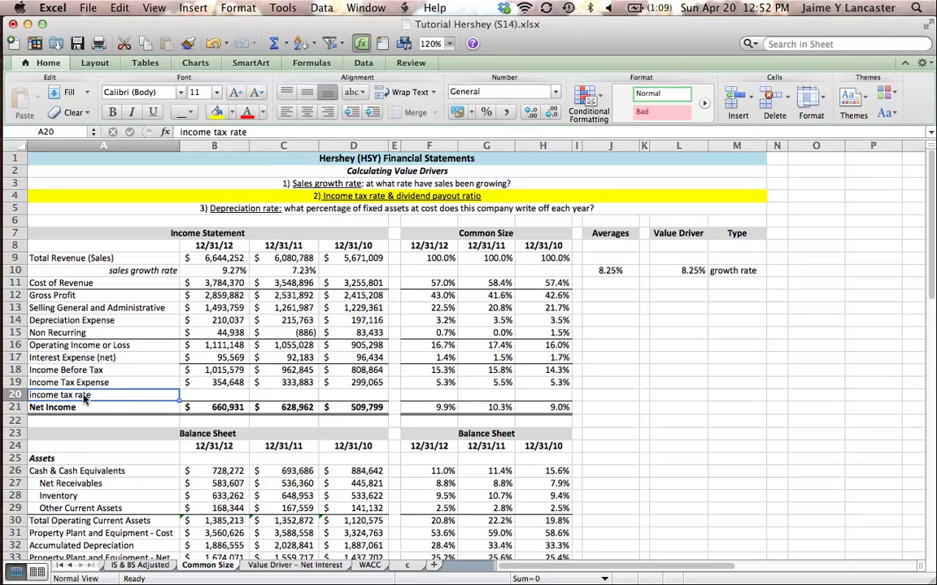
key("super+i")
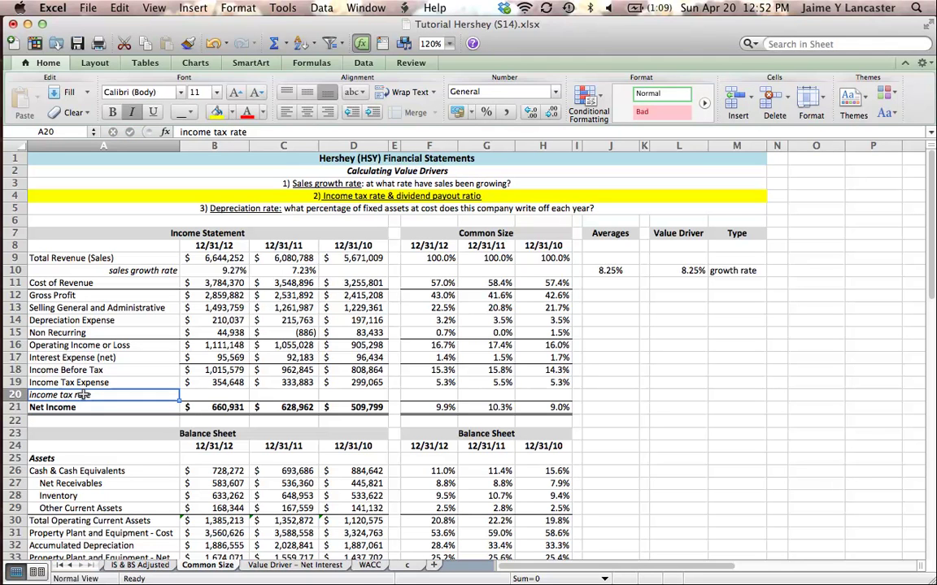
left_click(328, 113)
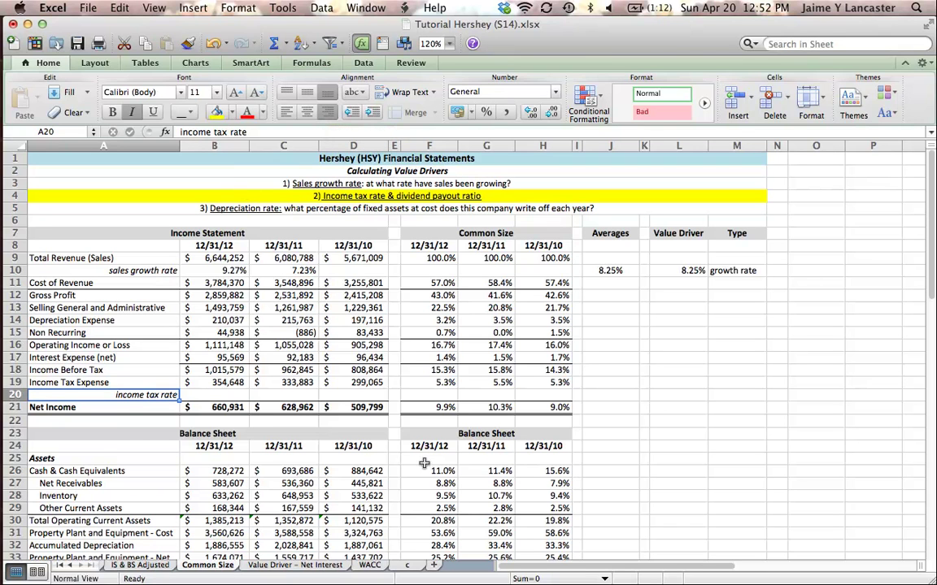
Compute the 2012 tax rate in B20 as tax expense over pretax income, shown right-aligned as 34.9%.
left_click(199, 394)
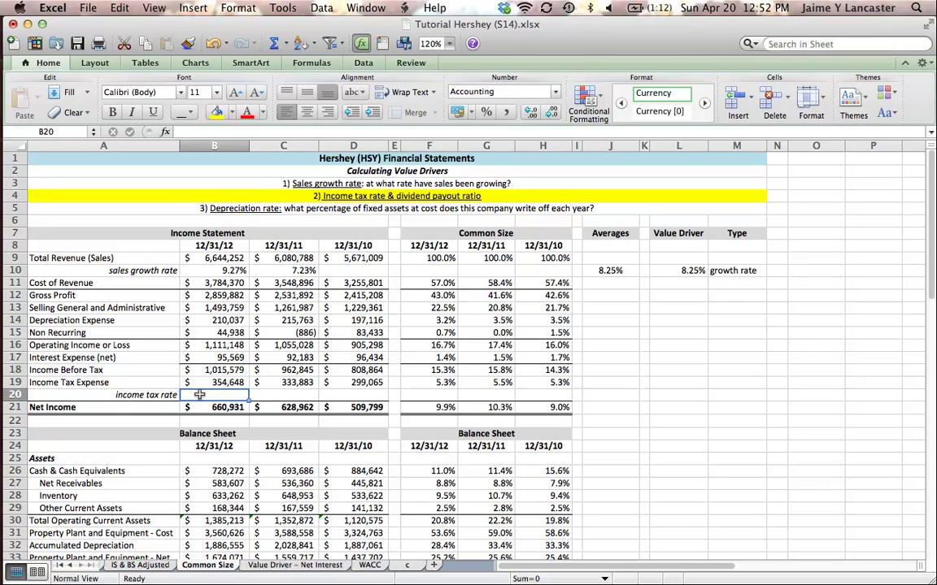
type("=")
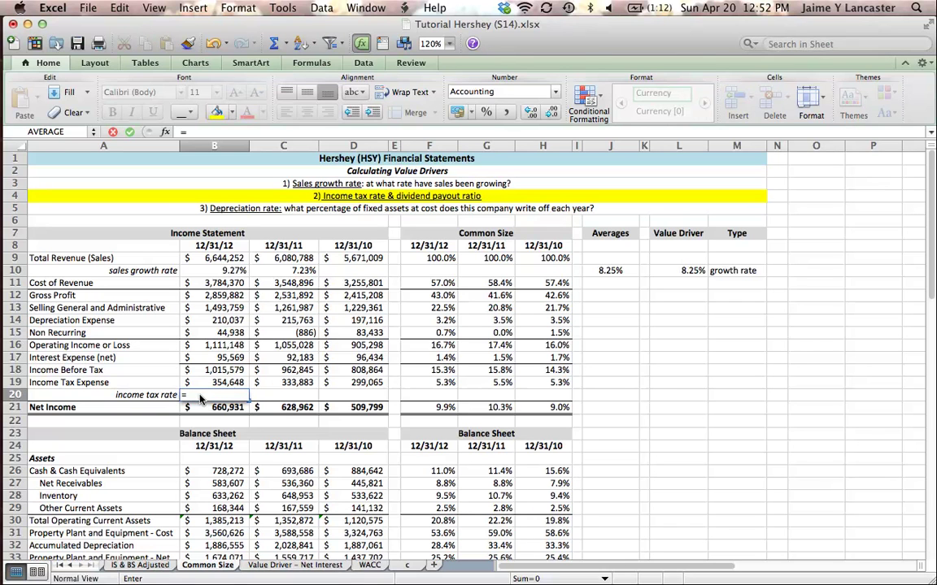
left_click(203, 382)
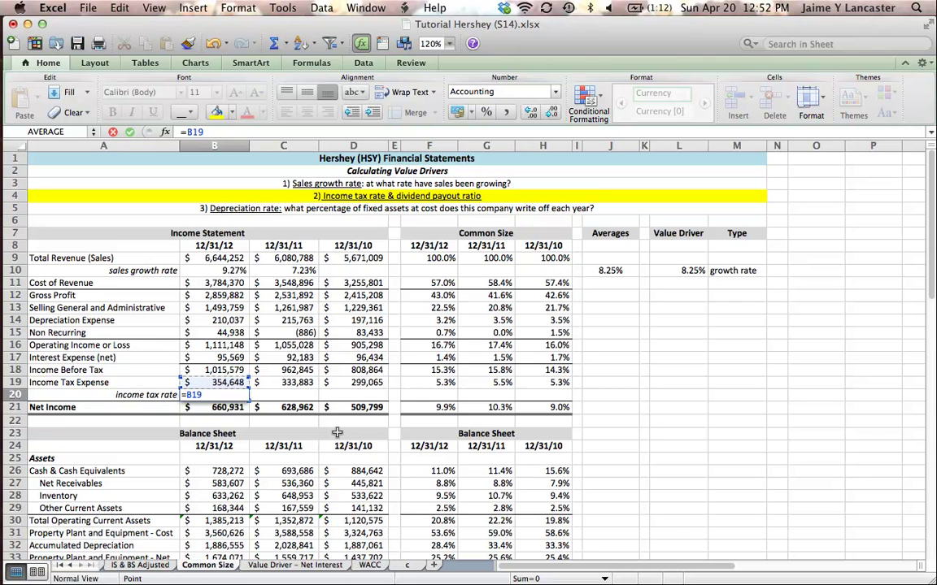
type("/")
left_click(209, 369)
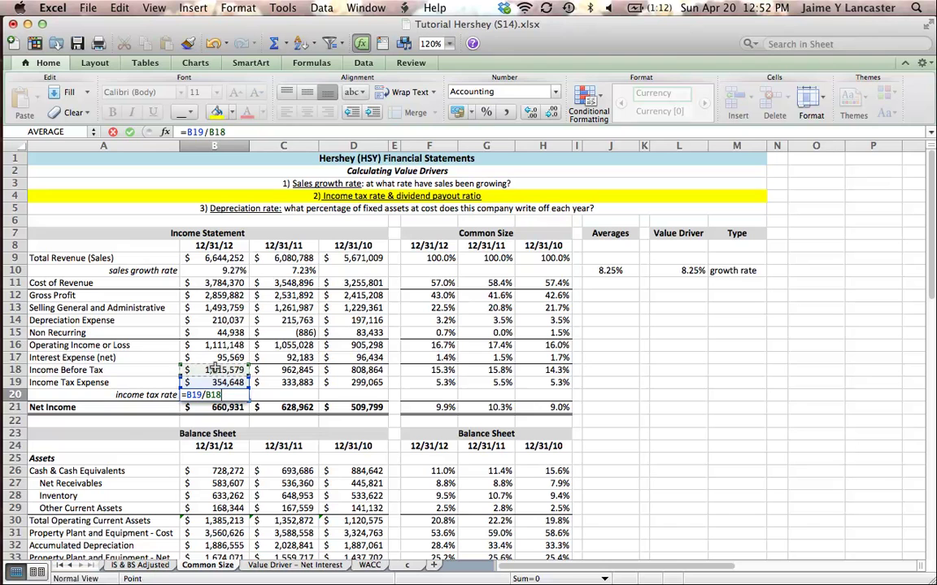
key("Return")
left_click(195, 393)
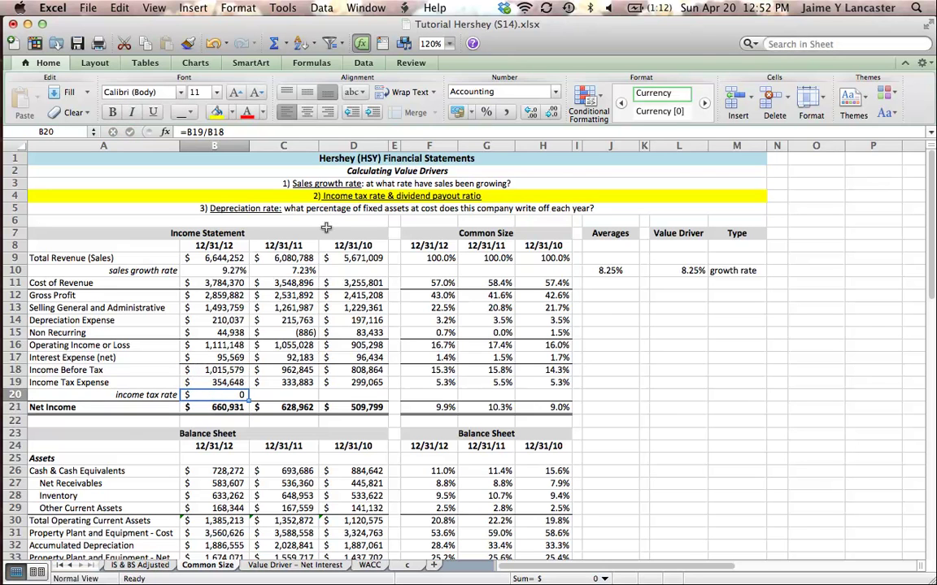
left_click(485, 113)
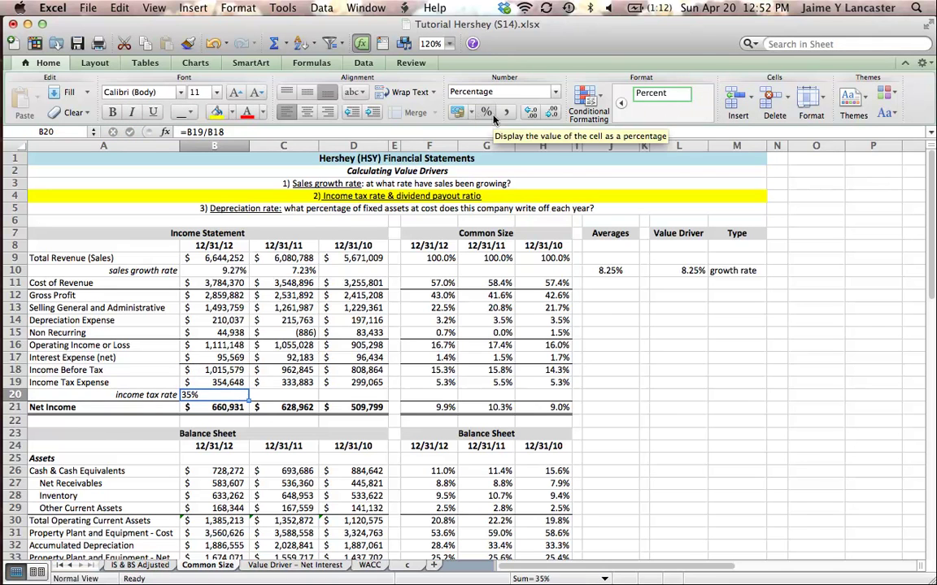
left_click(530, 113)
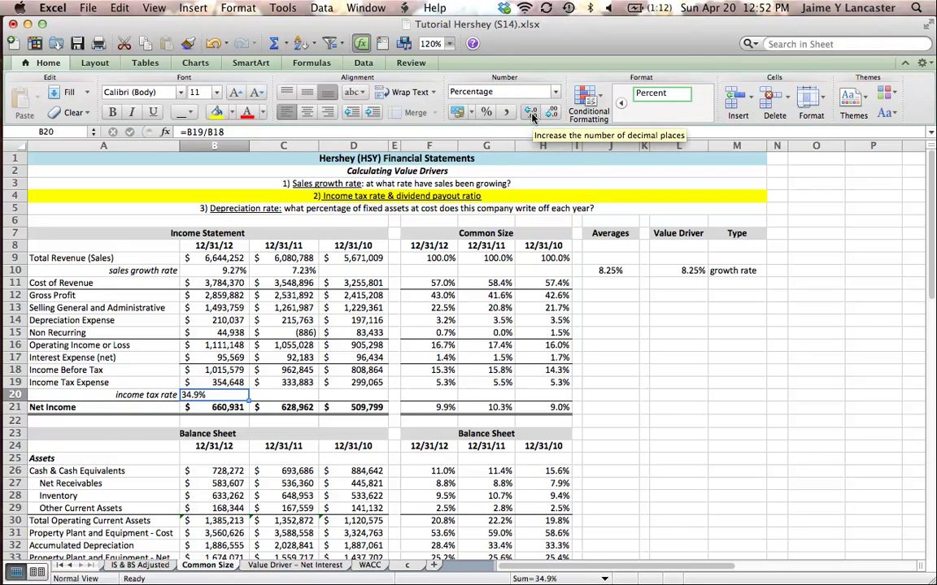
left_click(327, 113)
key("Return")
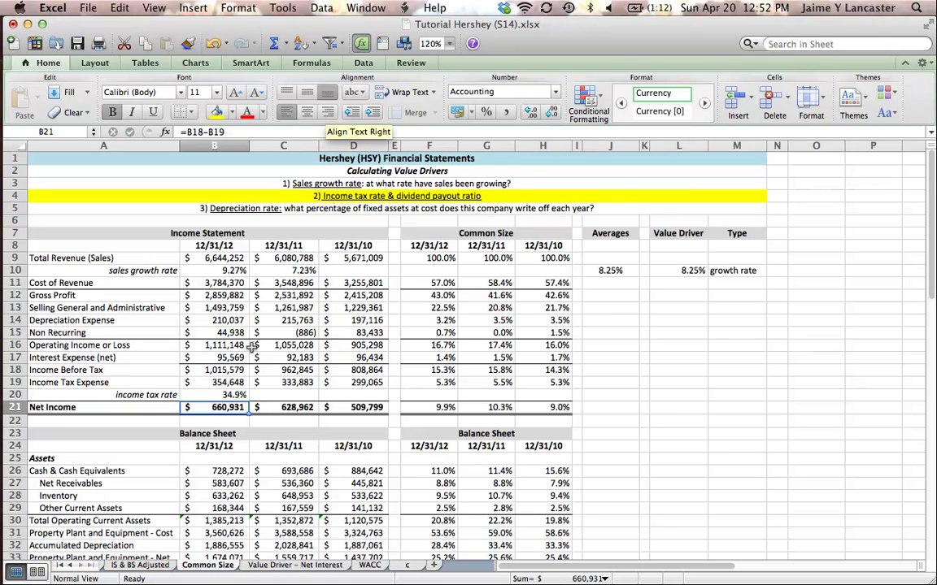
Copy the tax rate formula to C20 and D20, giving 34.7% and 37.0%.
left_click(220, 394)
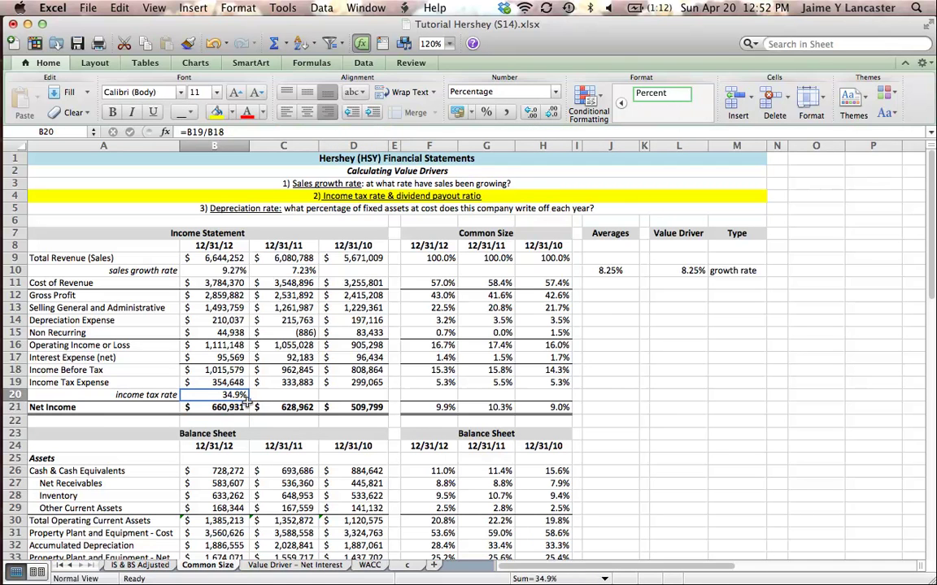
left_click_drag(248, 400, 360, 394)
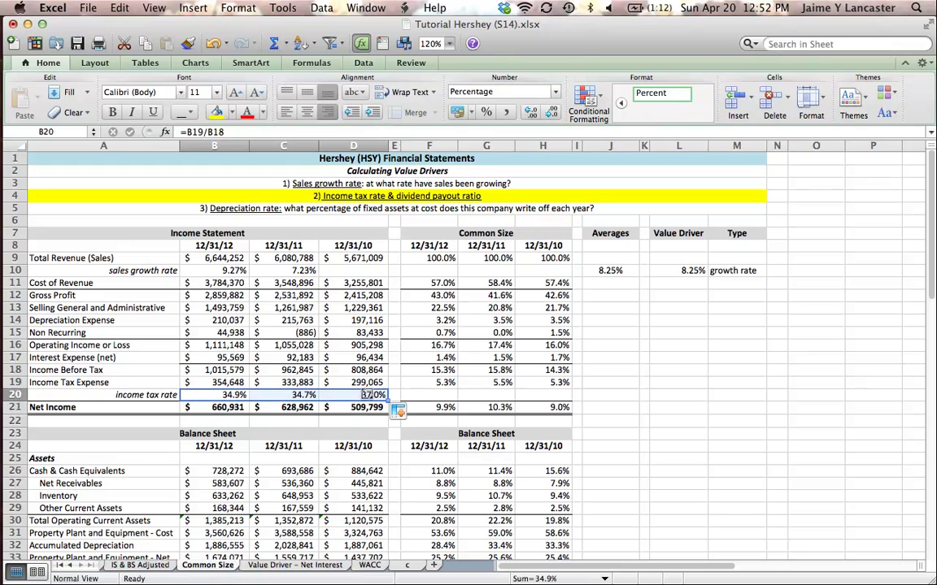
double_click(284, 394)
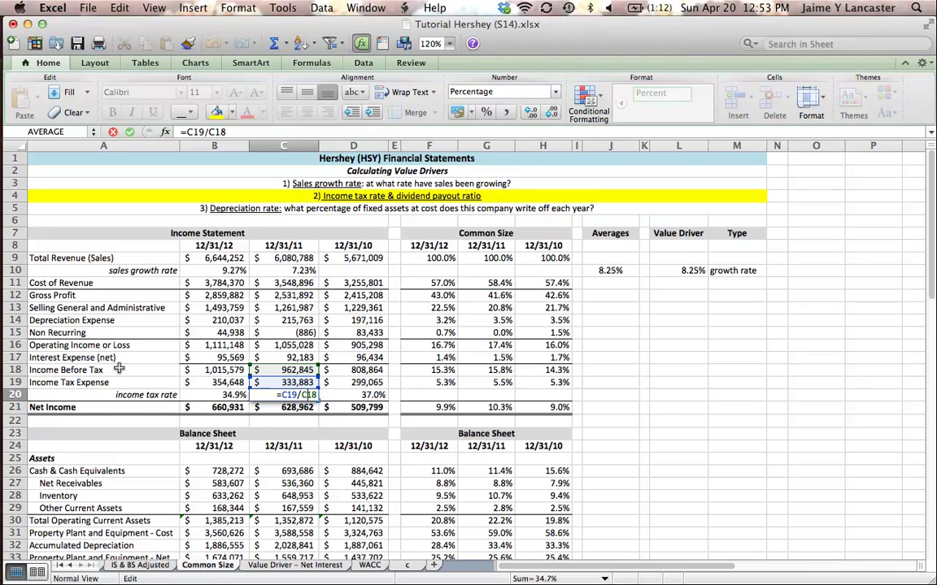
key("Return")
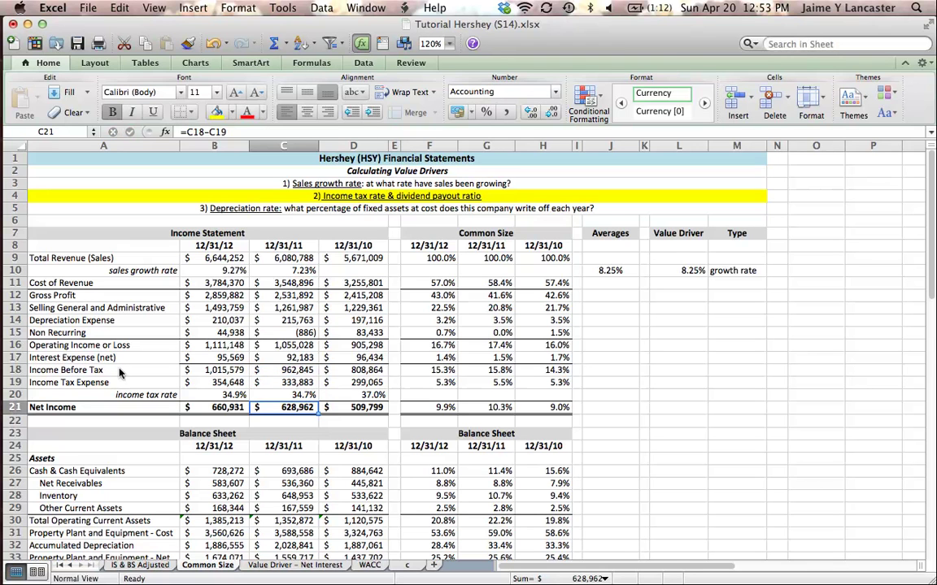
double_click(373, 394)
key("Return")
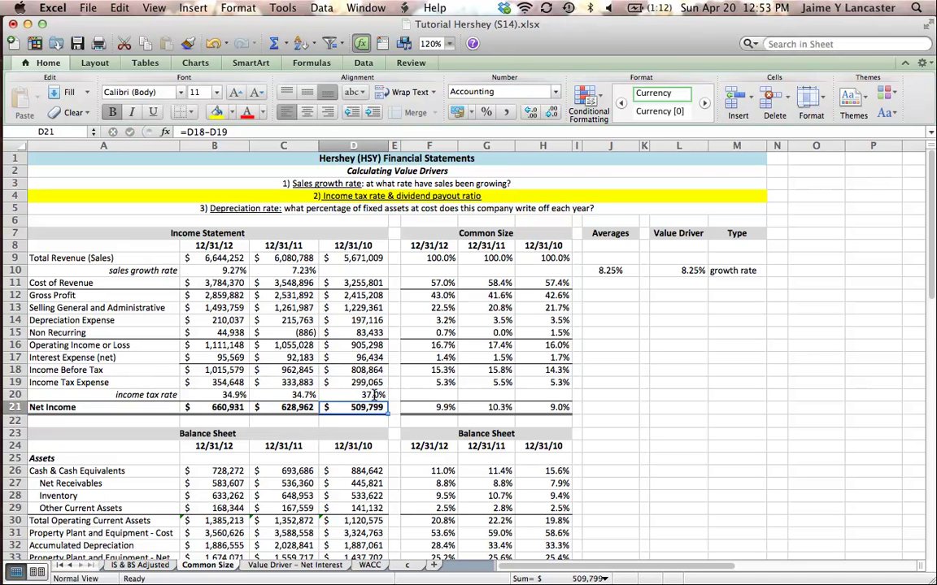
left_click(280, 395)
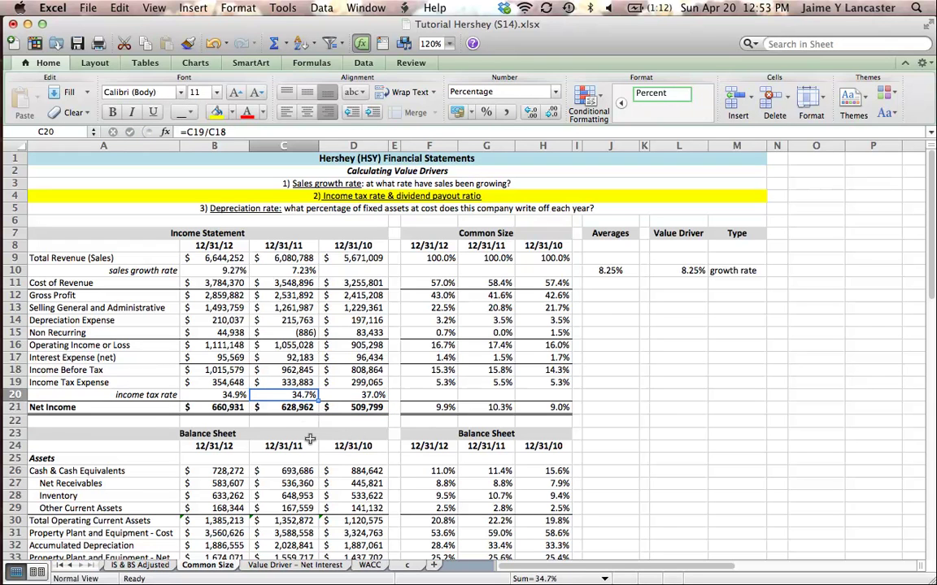
left_click(374, 394)
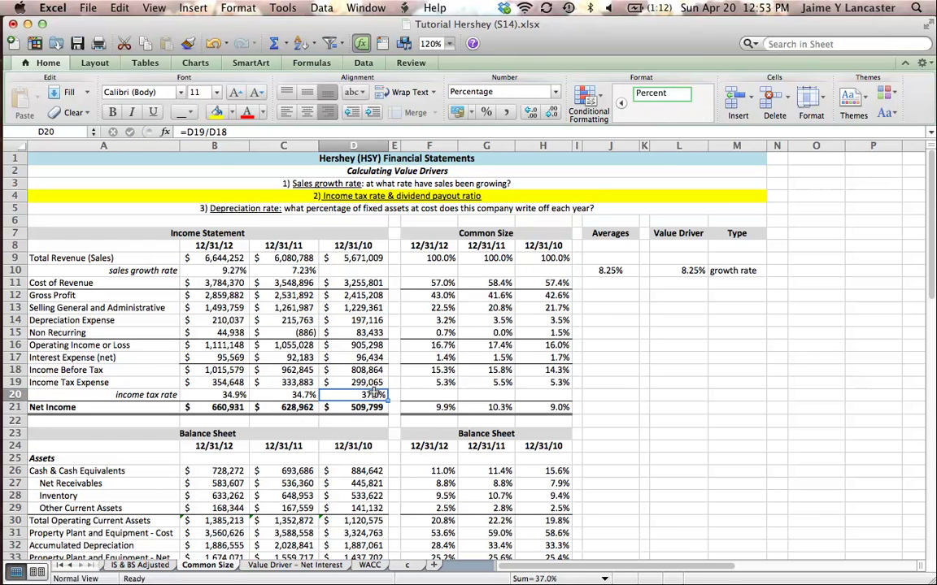
Average the three yearly tax rates in J20 with =AVERAGE(B20:D20), giving 35.5%.
left_click(619, 398)
type("=average(")
left_click_drag(212, 394, 358, 396)
key("Return")
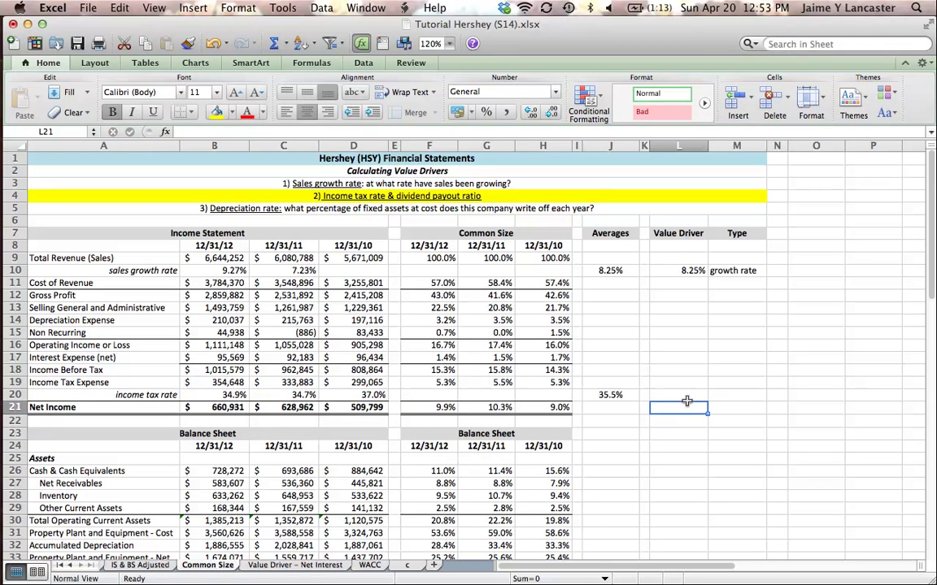
Set the L20 value driver to =J20 so it shows 35.5%.
left_click(684, 395)
type("=")
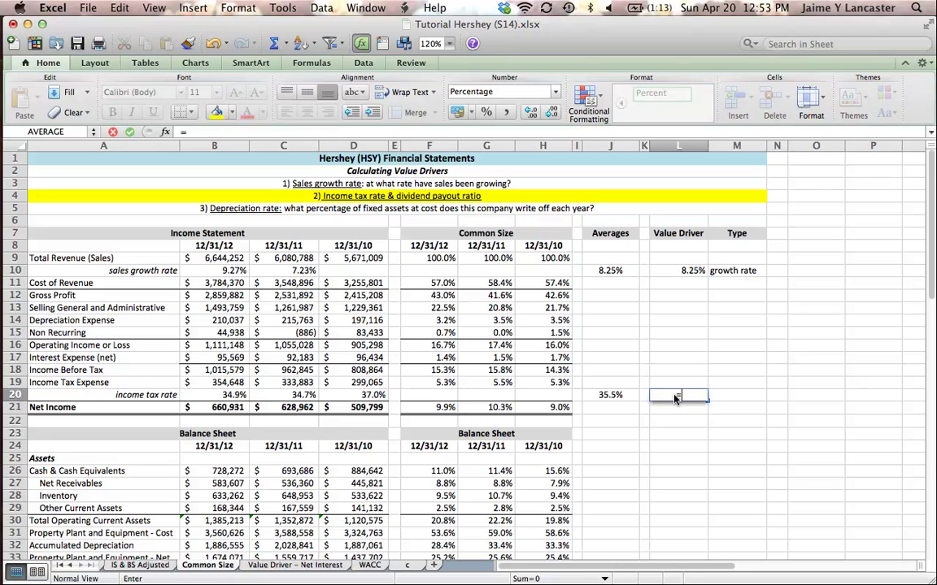
left_click(614, 396)
key("Return")
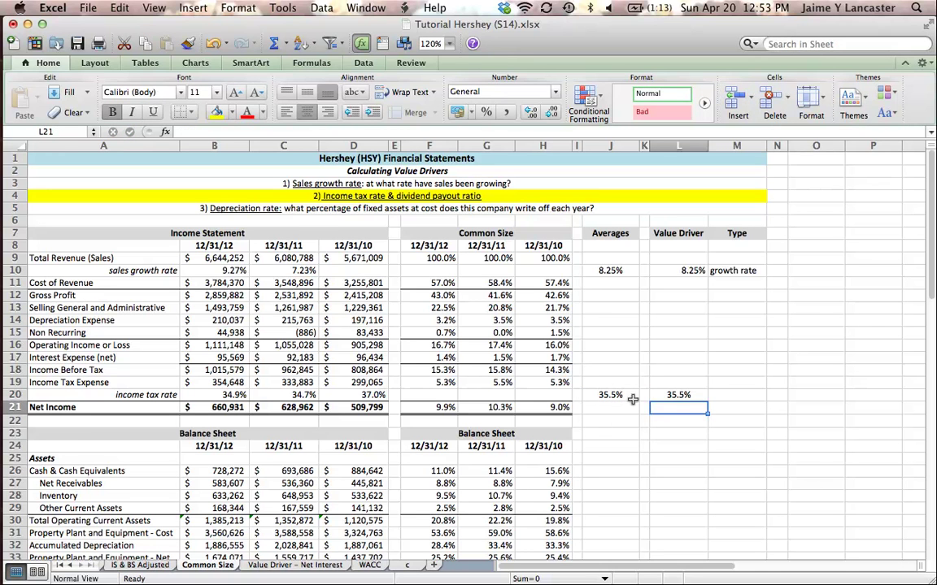
left_click(720, 393)
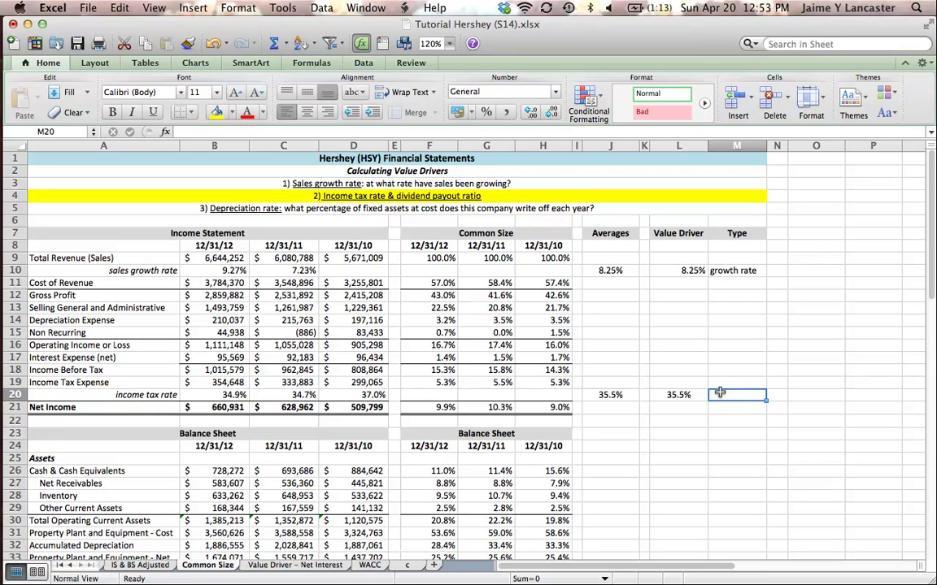
left_click(689, 394)
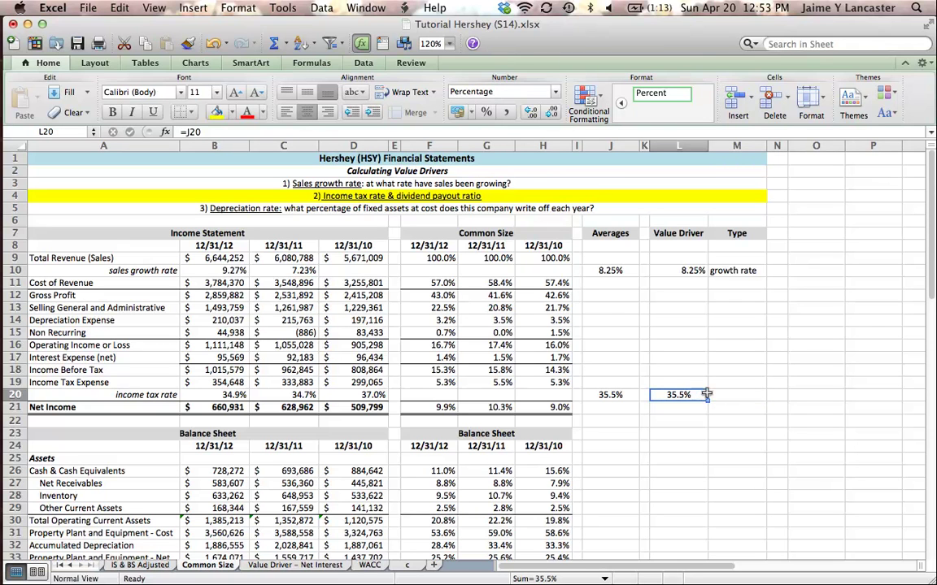
Enter 'of income before tax' as the driver type in M20.
left_click(719, 395)
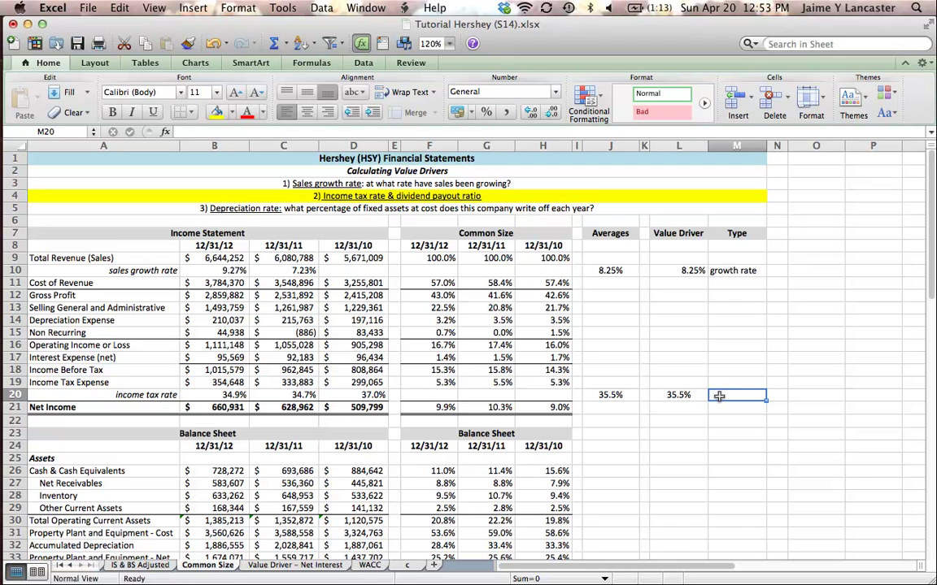
type("of income before tax")
key("Return")
left_click(679, 394)
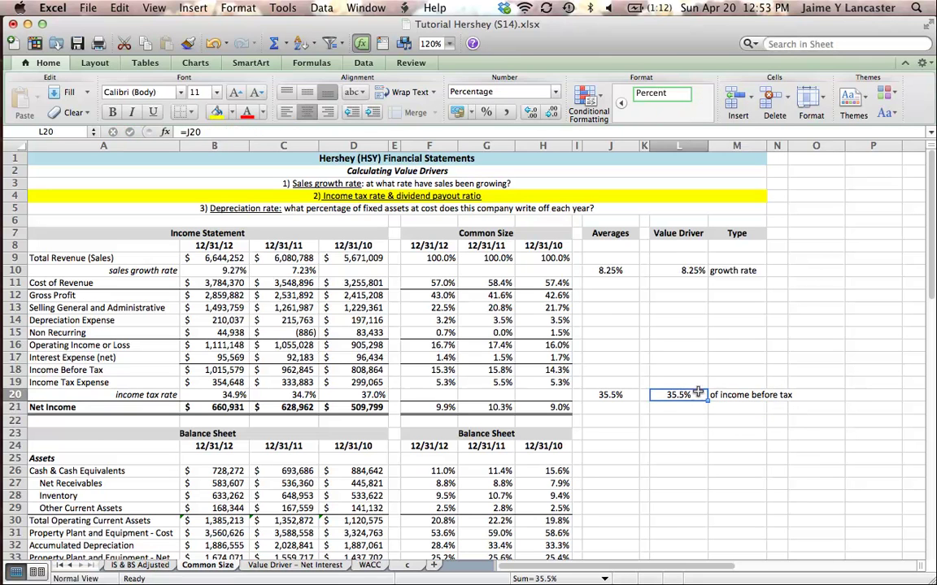
left_click(719, 395)
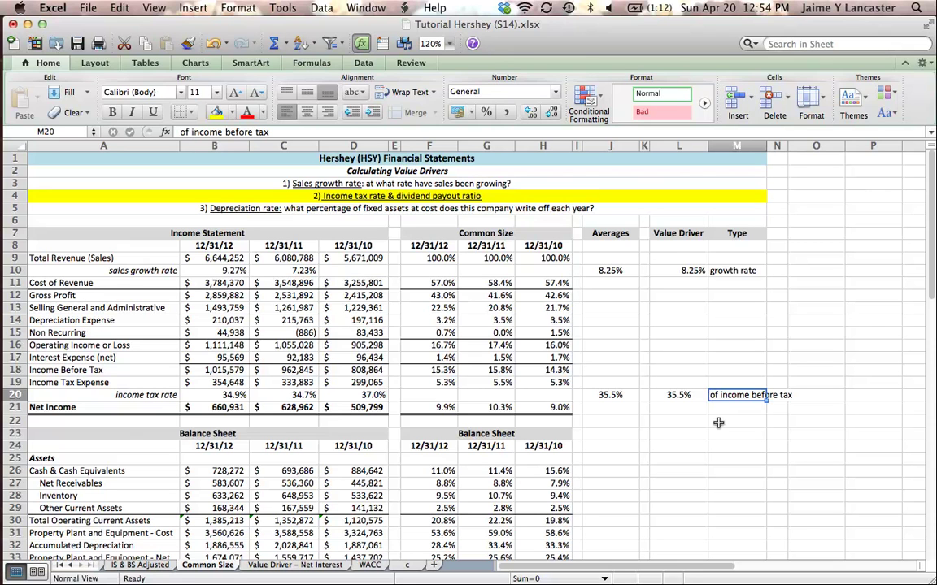
Insert three blank rows at rows 22–24, directly below Net Income.
scroll(718, 423, "down", 1)
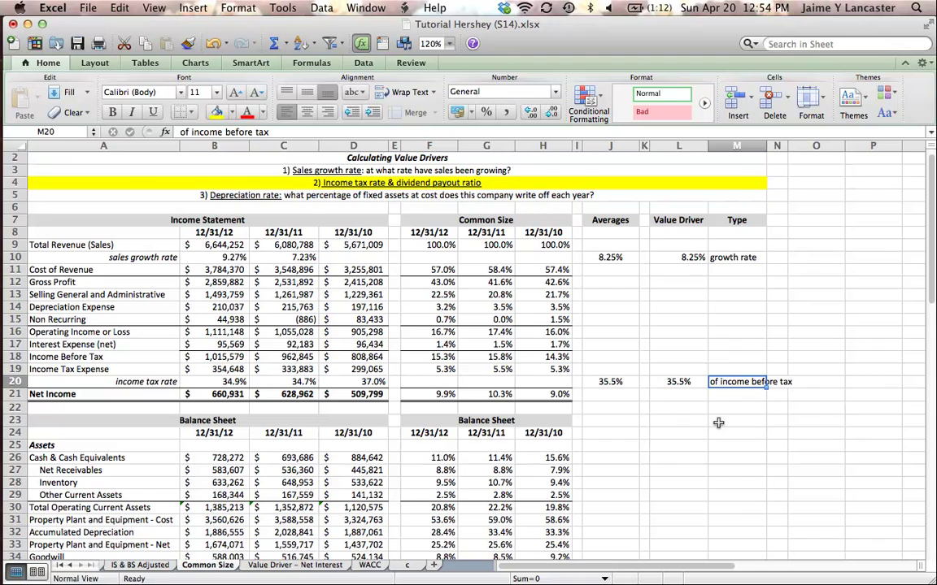
scroll(718, 423, "down", 12)
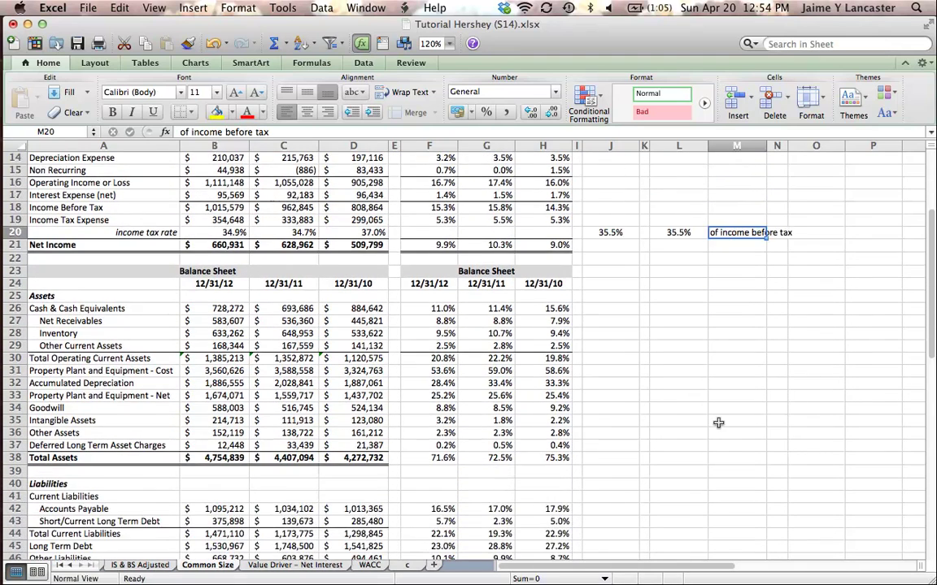
scroll(718, 422, "down", 3)
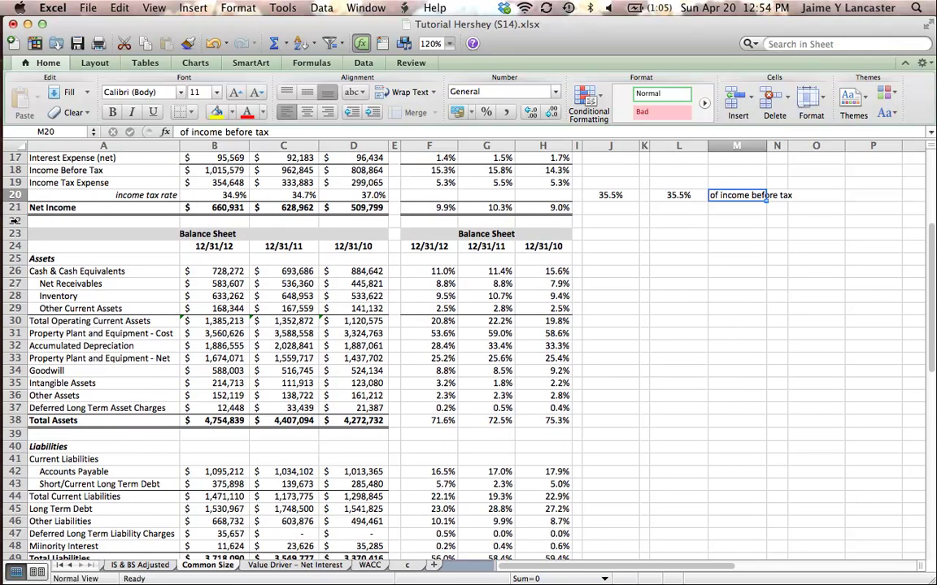
left_click_drag(14, 219, 13, 245)
right_click(14, 245)
left_click(46, 318)
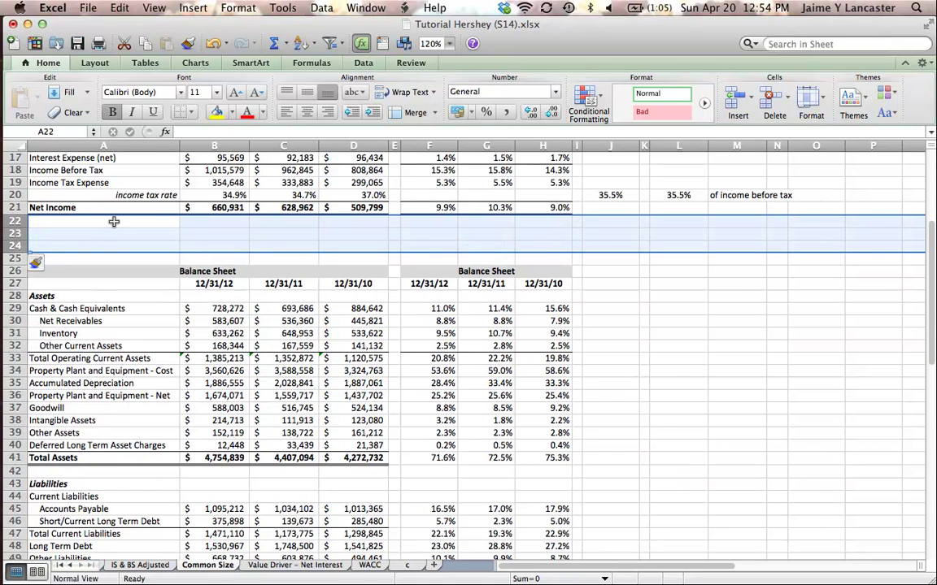
left_click(77, 218)
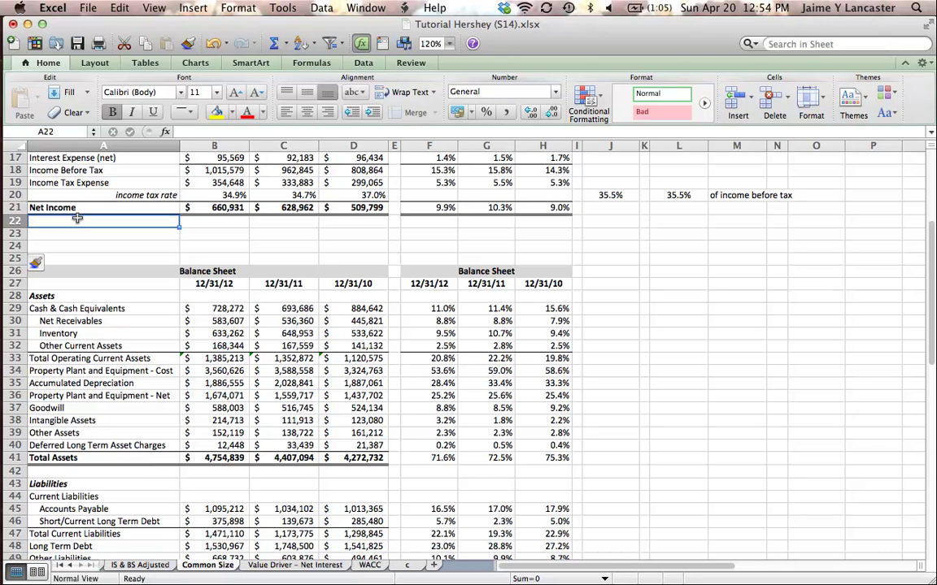
left_click(199, 207)
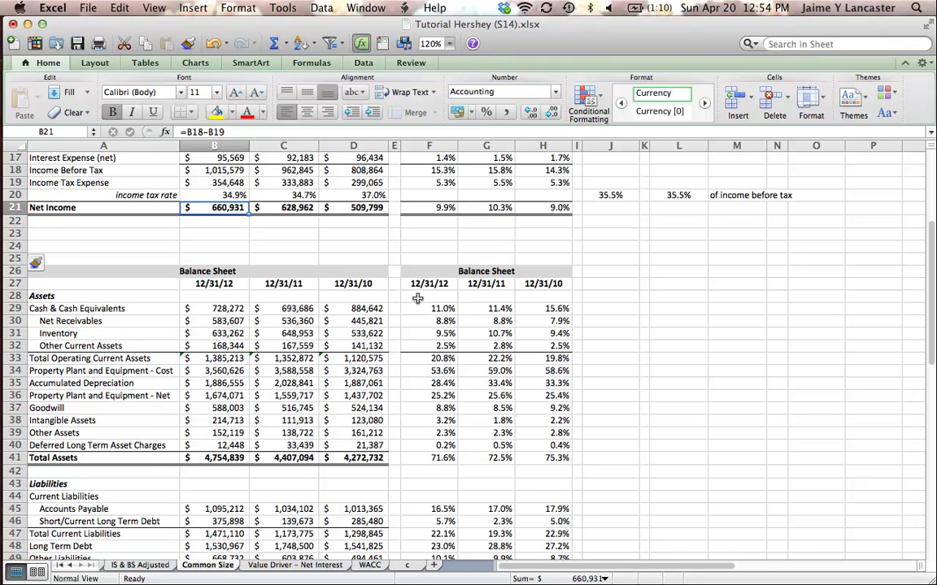
scroll(344, 383, "down", 7)
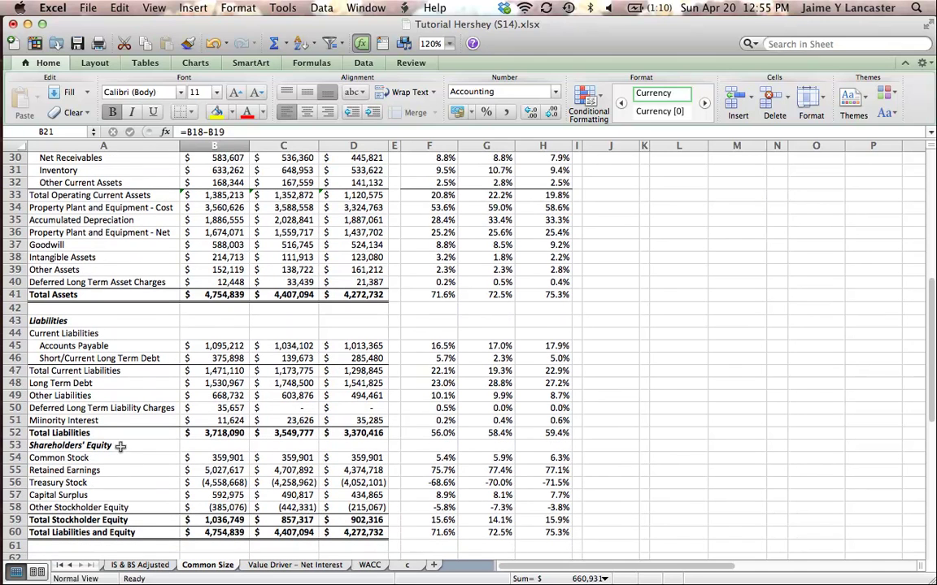
left_click(114, 446)
left_click(95, 470)
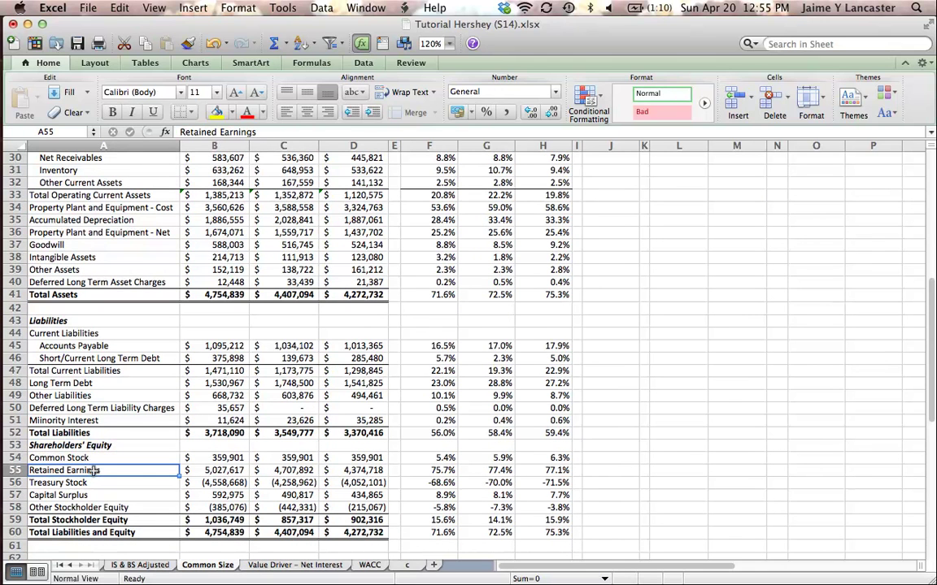
left_click(356, 470)
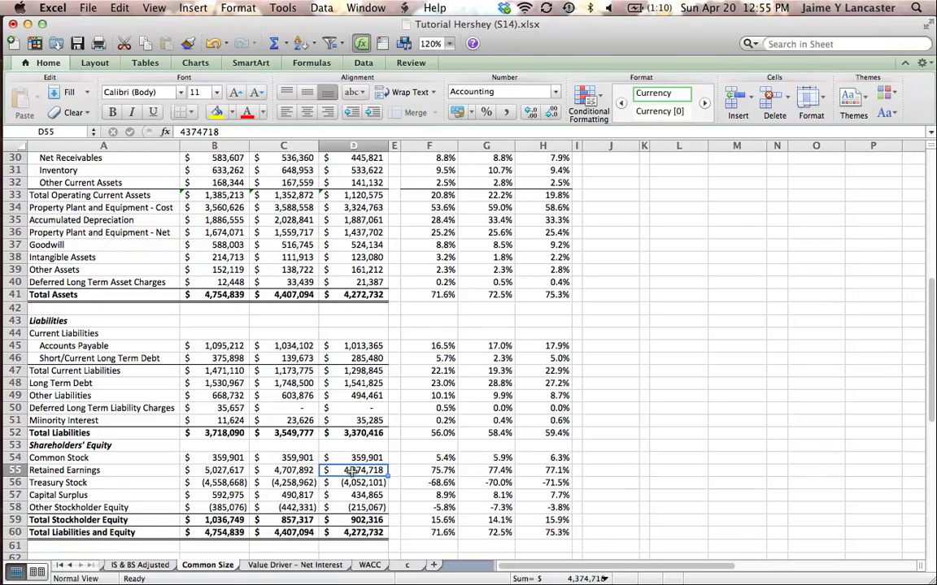
left_click(297, 471)
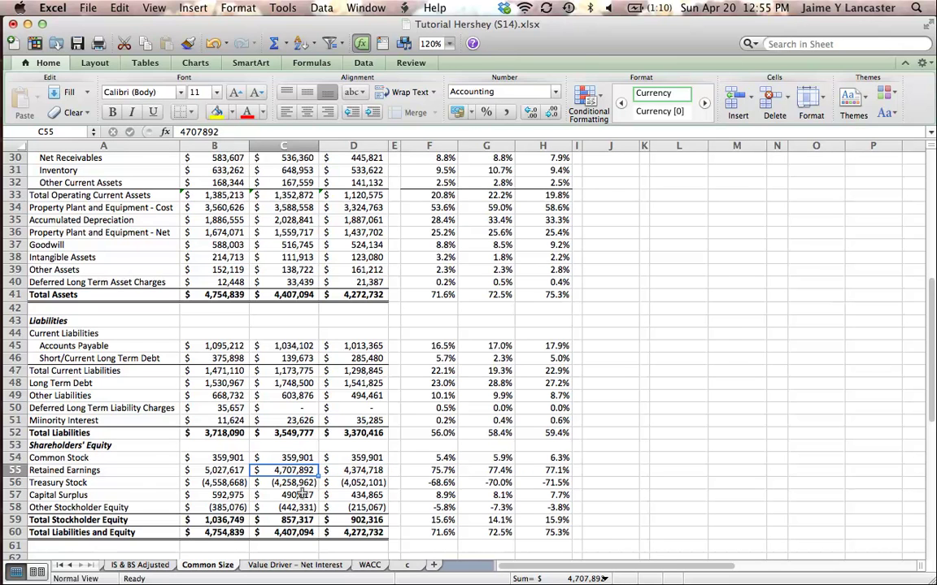
left_click(233, 471)
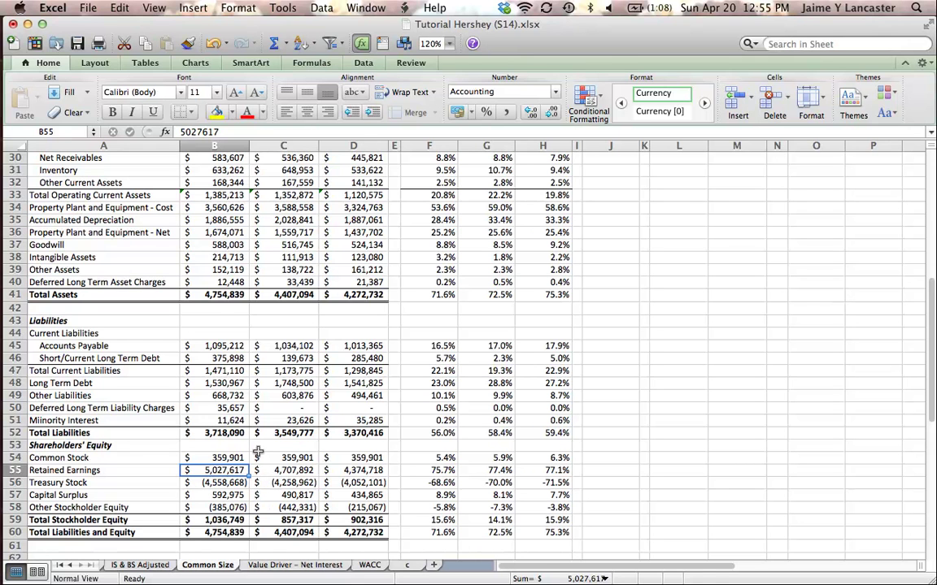
scroll(258, 452, "up", 3)
scroll(258, 452, "up", 4)
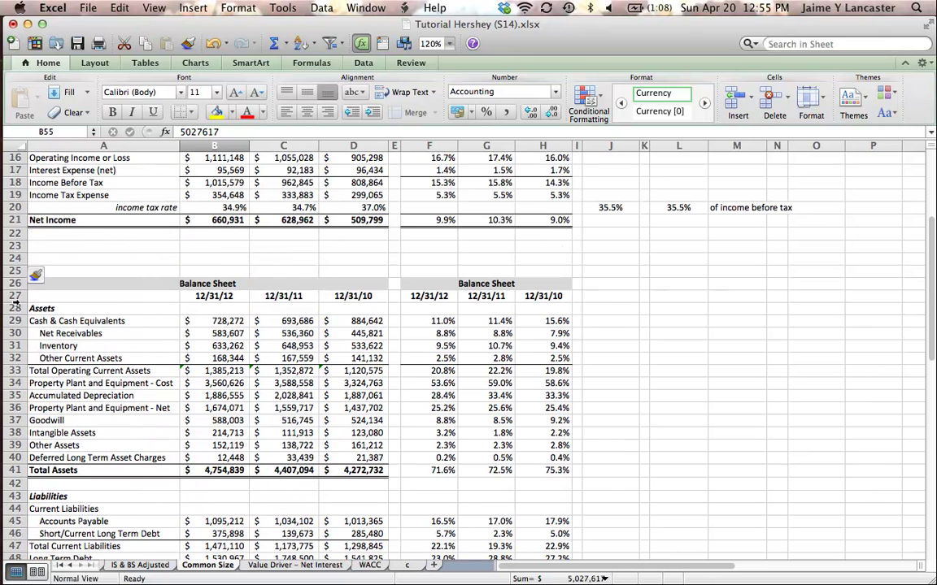
Hide balance sheet rows 27 through 54.
left_click(14, 296)
left_click_drag(14, 296, 14, 446)
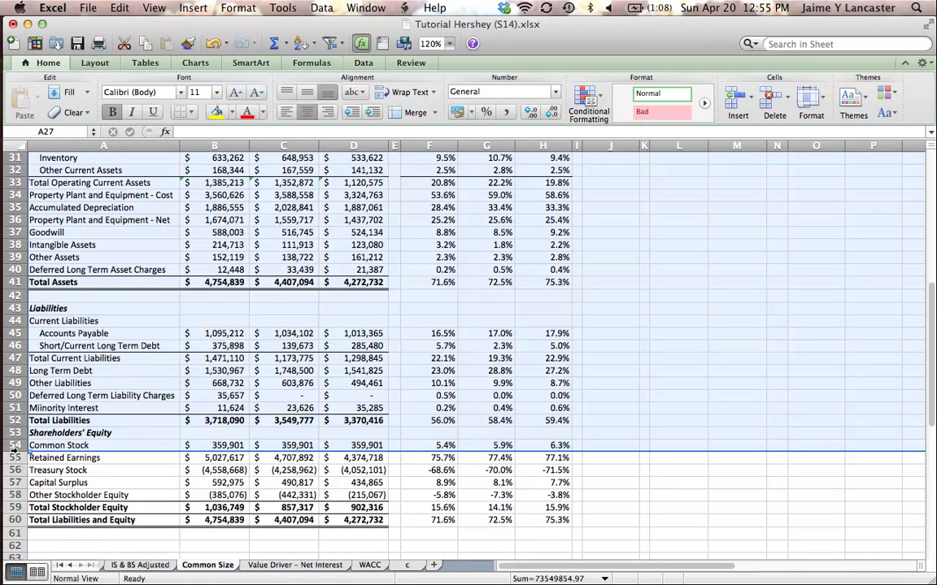
right_click(14, 446)
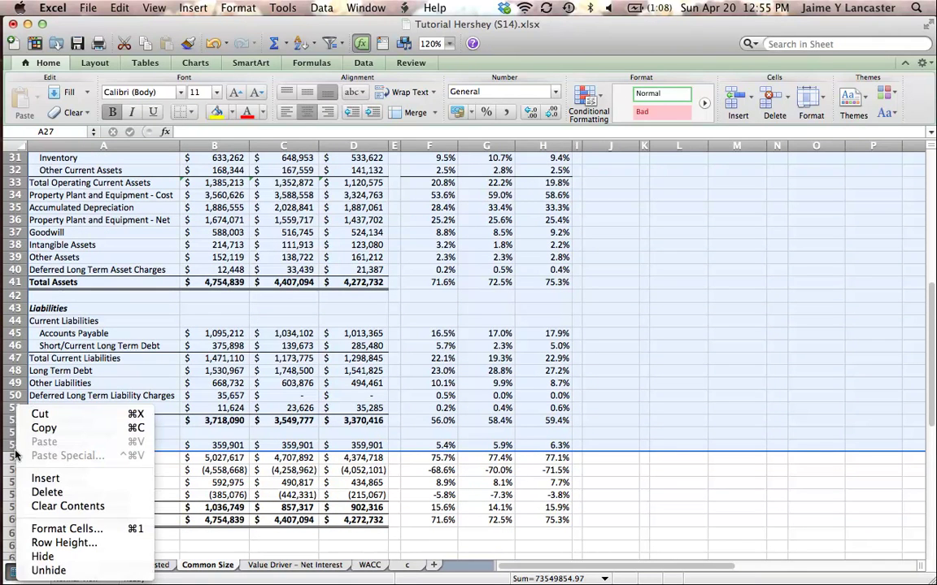
left_click(49, 559)
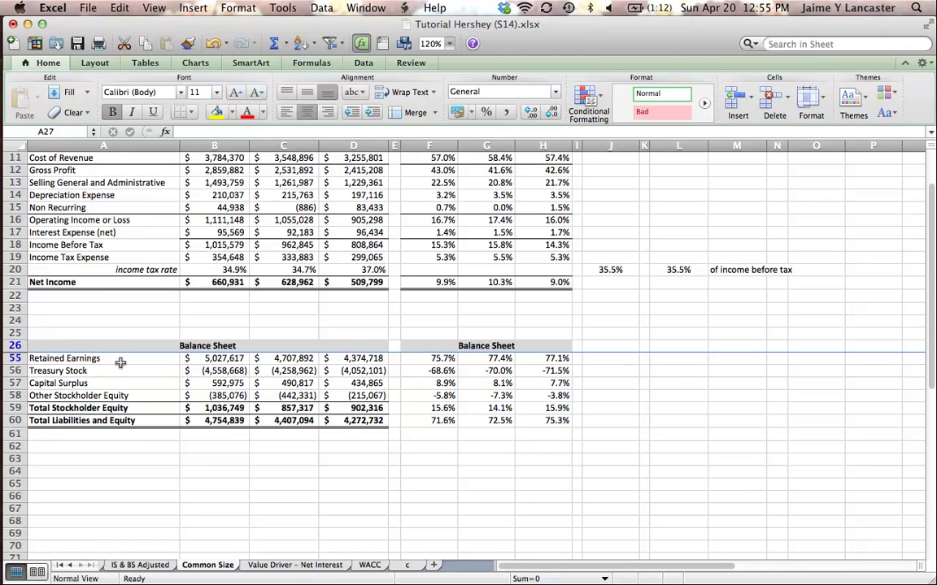
Enter the labels 'addition to retained earnings', 'dividends paid' and 'dividend payout ratio' in A22:A24.
left_click(151, 297)
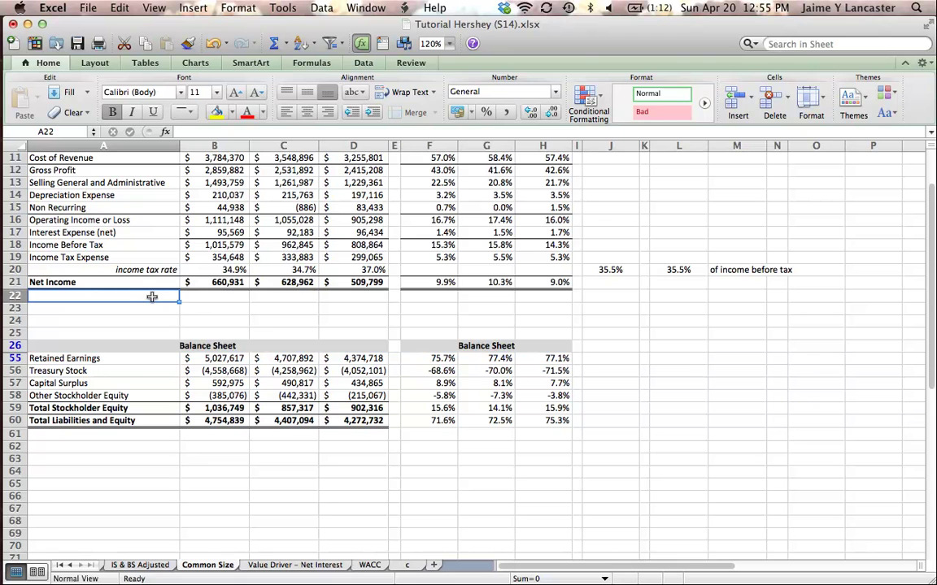
type("ad")
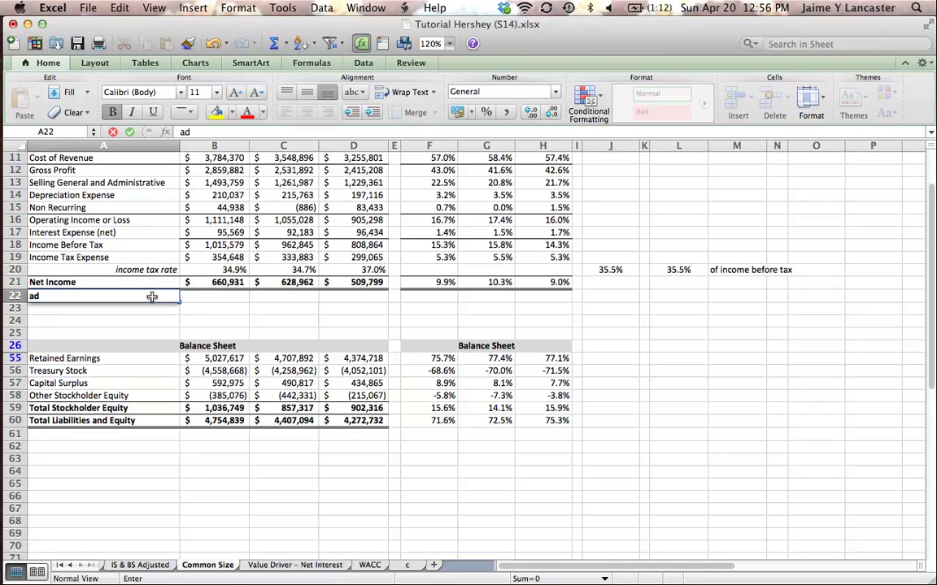
type("dition to retained earnings")
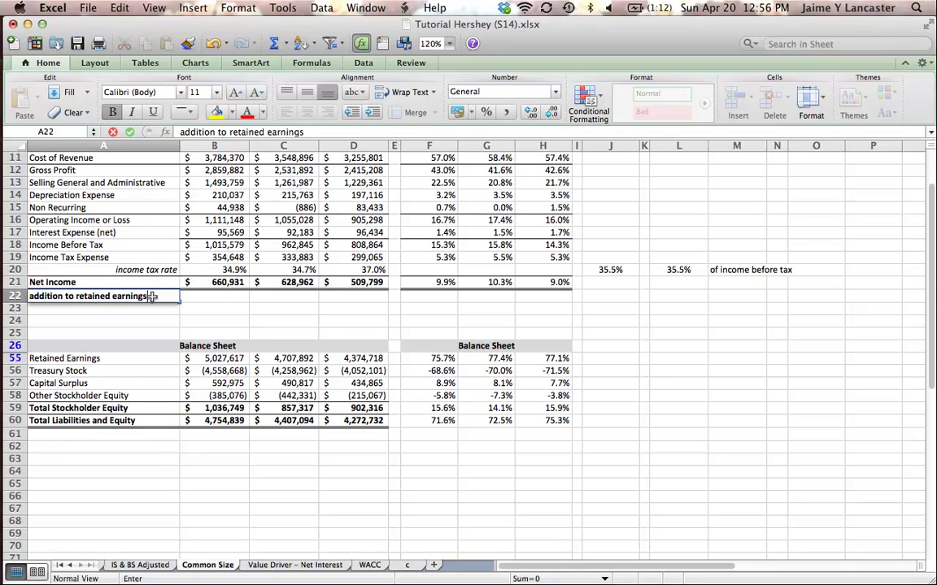
key("Return")
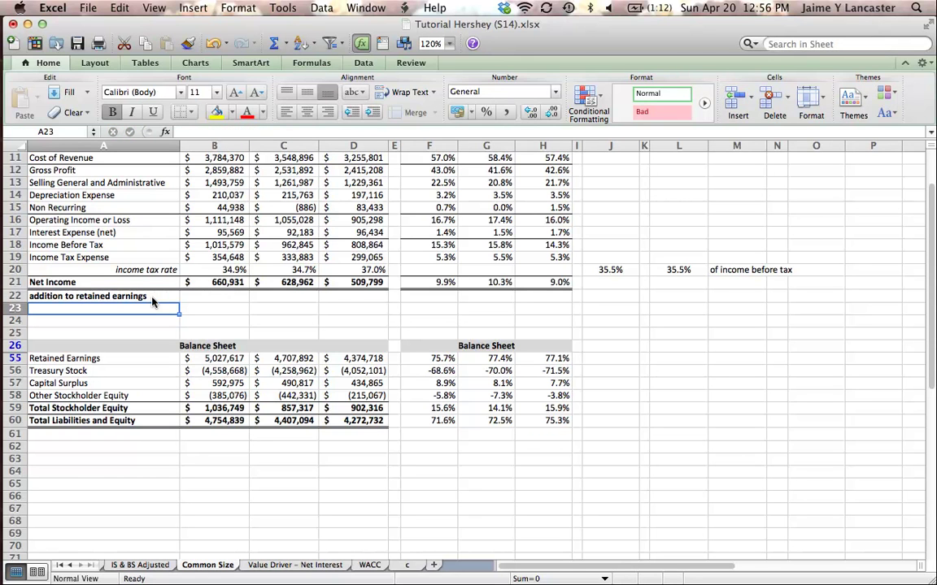
left_click(210, 282)
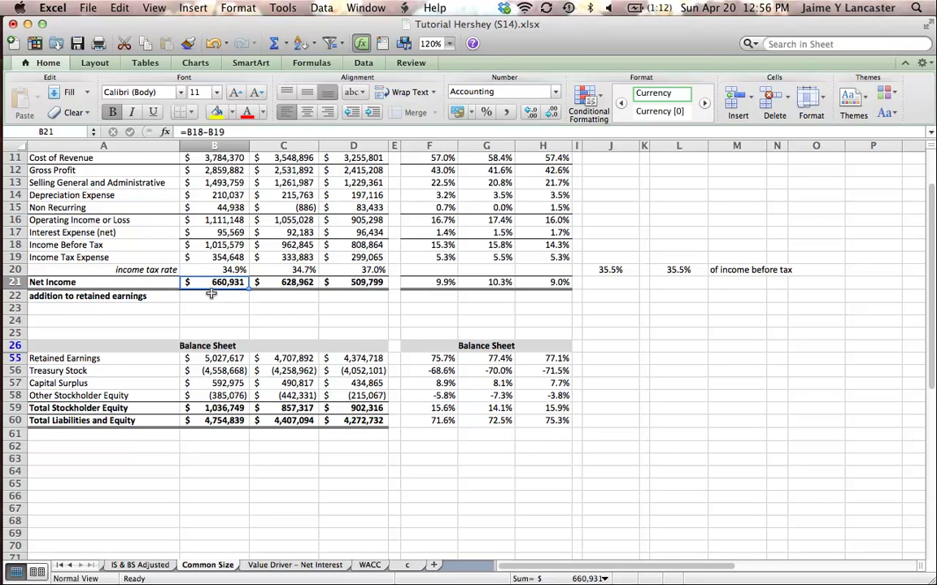
left_click(136, 307)
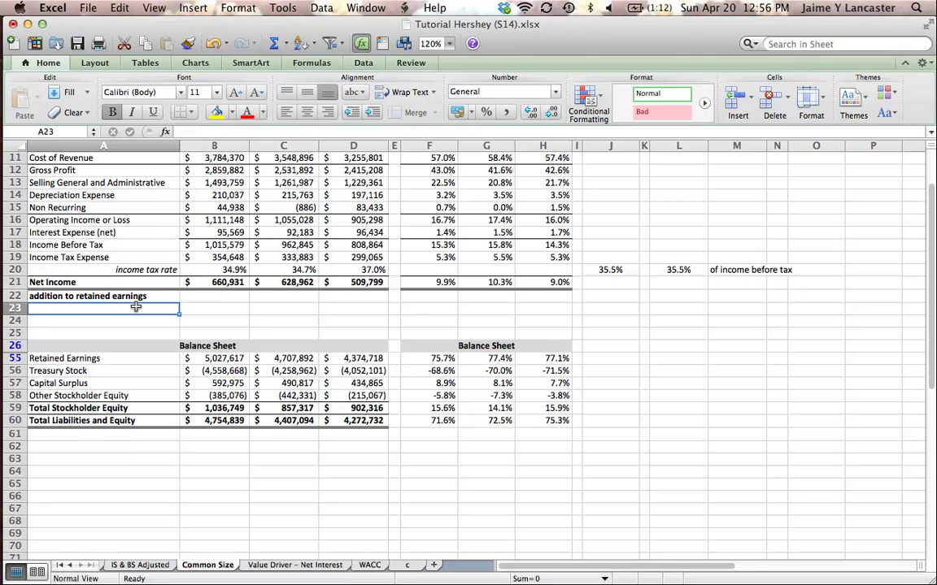
type("dividends paid")
key("Return")
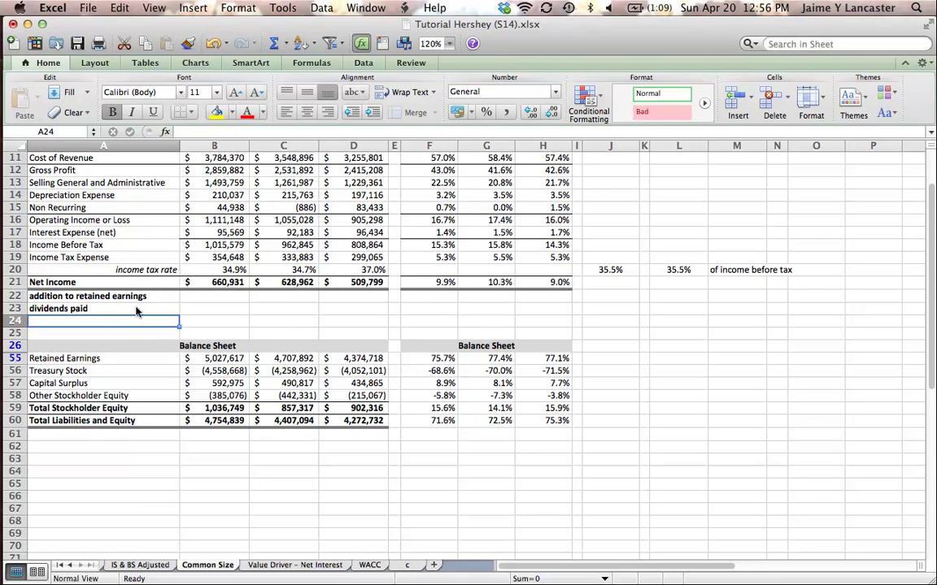
type("dividend")
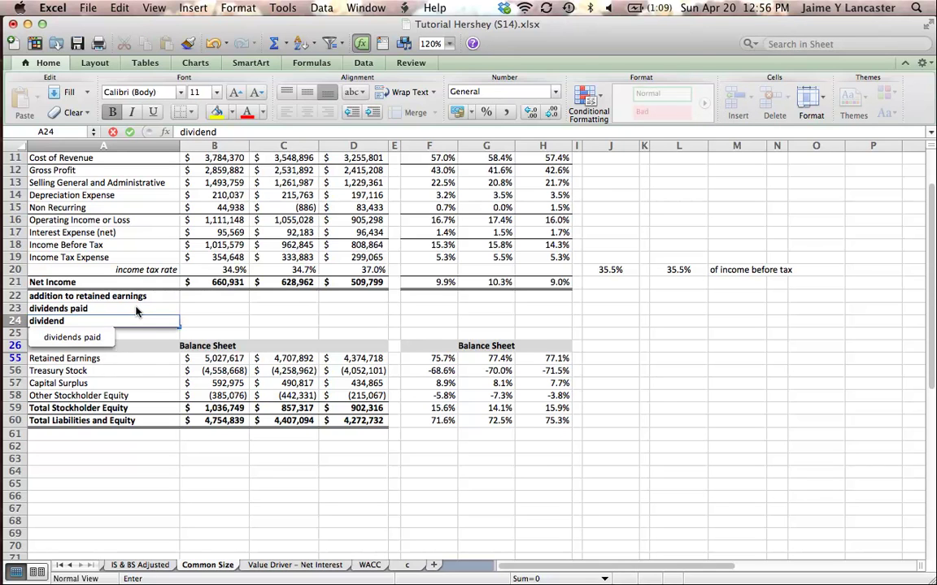
type(" payout ratio")
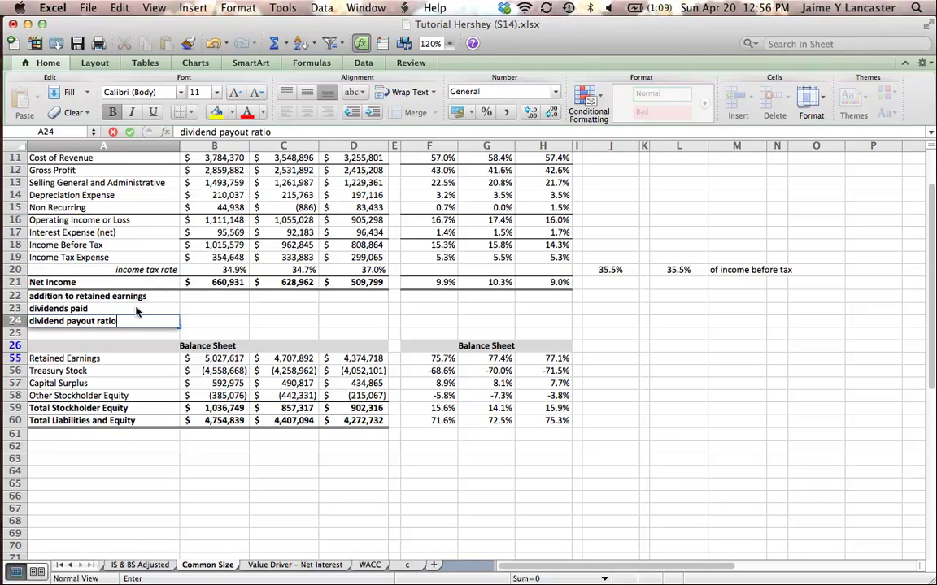
Make the A22:A24 labels non-bold, italic and right-aligned.
left_click_drag(163, 295, 163, 321)
key("super+b")
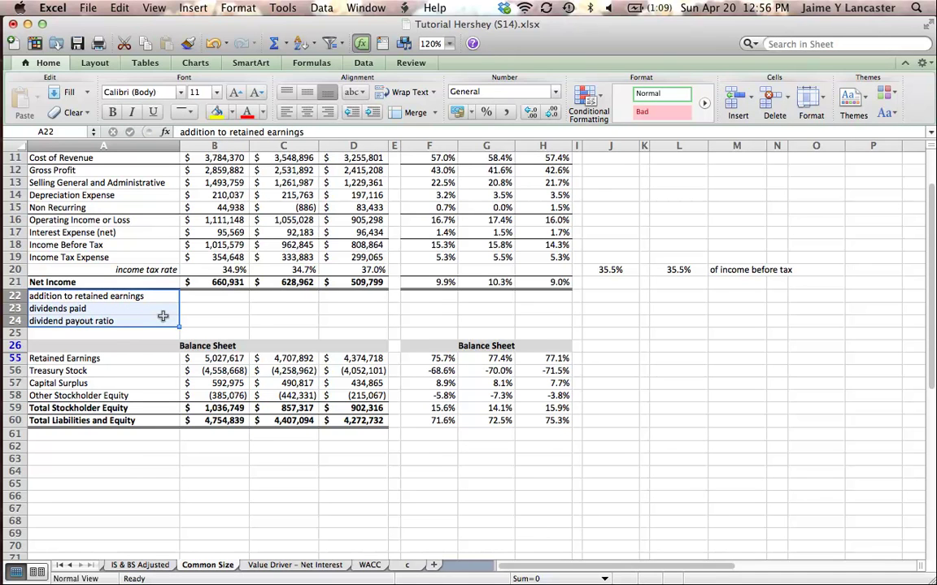
left_click(330, 111)
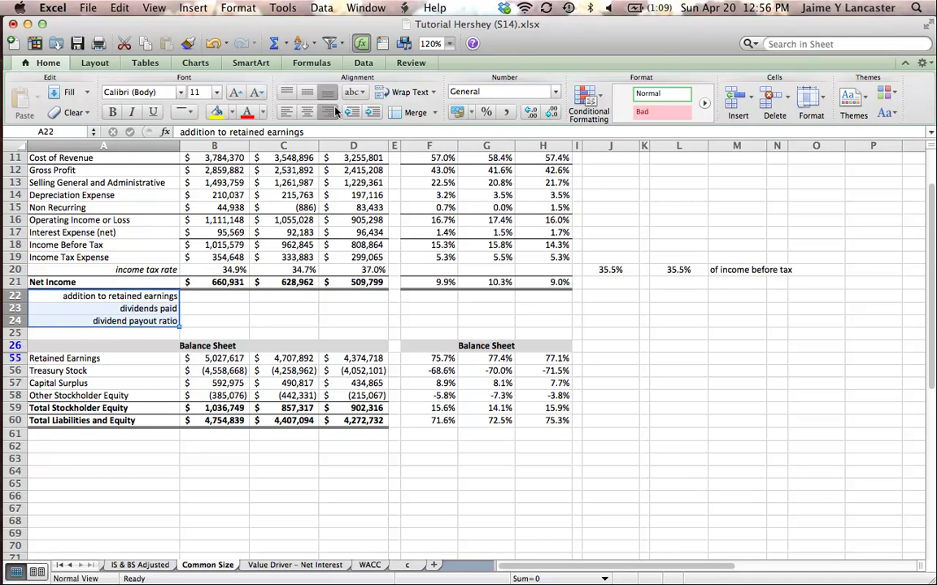
key("super+i")
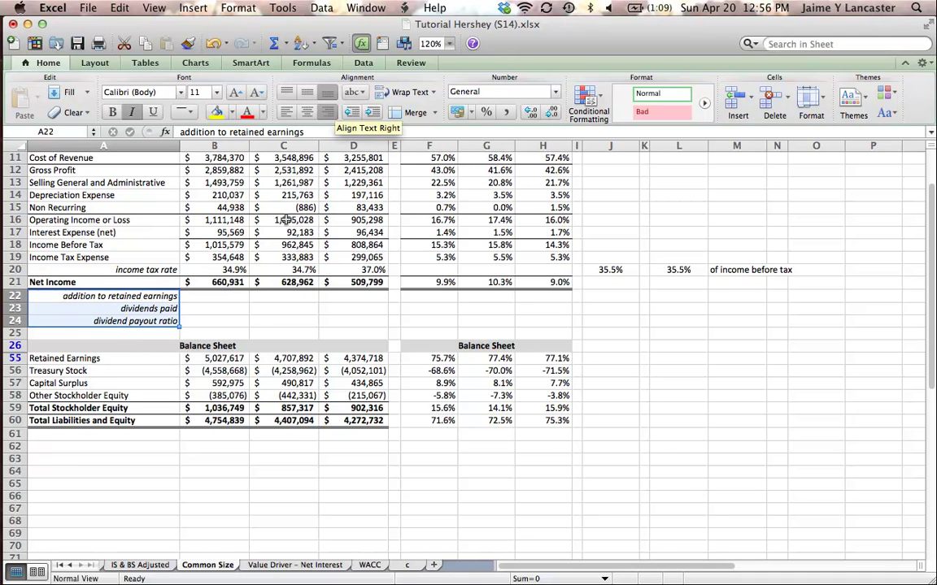
scroll(286, 219, "up", 3)
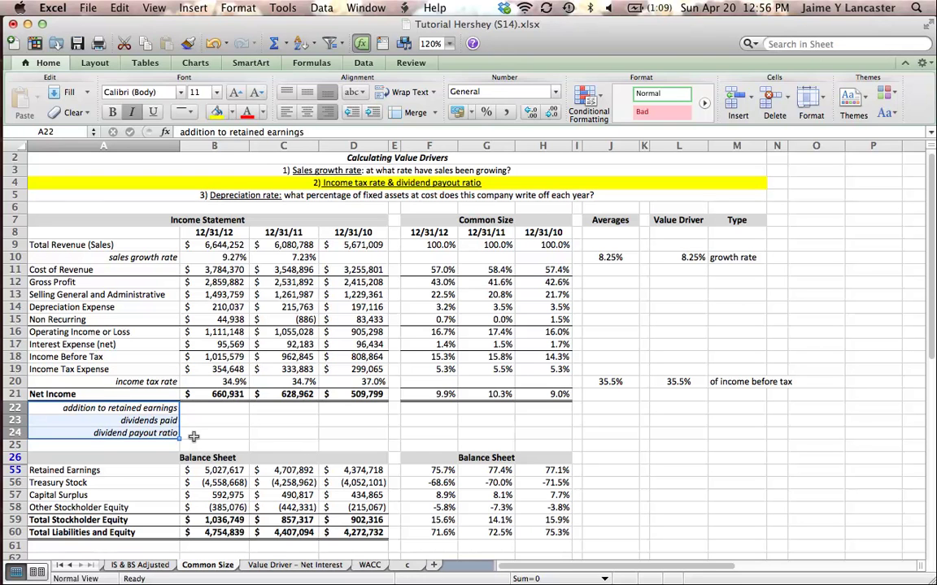
Review the 2012 Net Income and the 2012 and 2011 Retained Earnings figures.
left_click(209, 409)
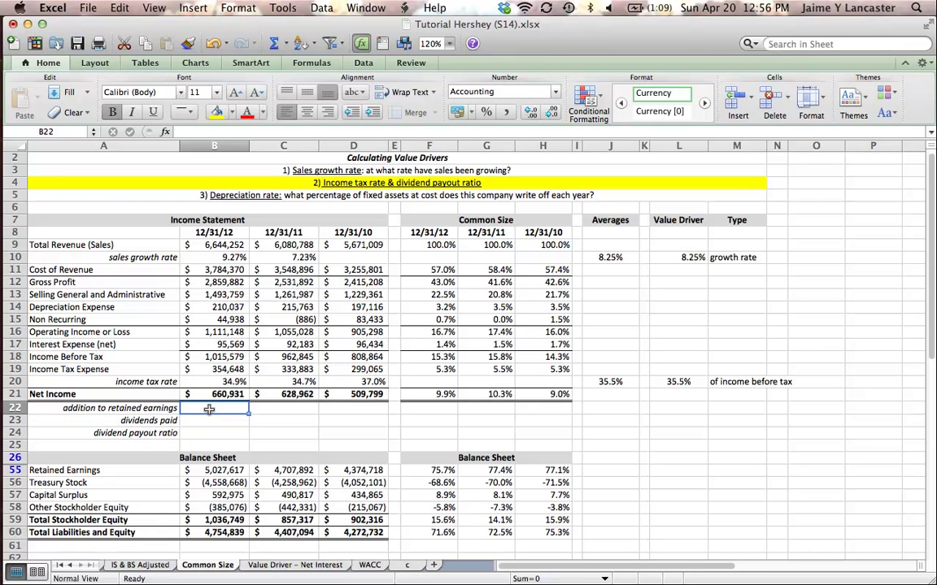
left_click(195, 395)
left_click(214, 420)
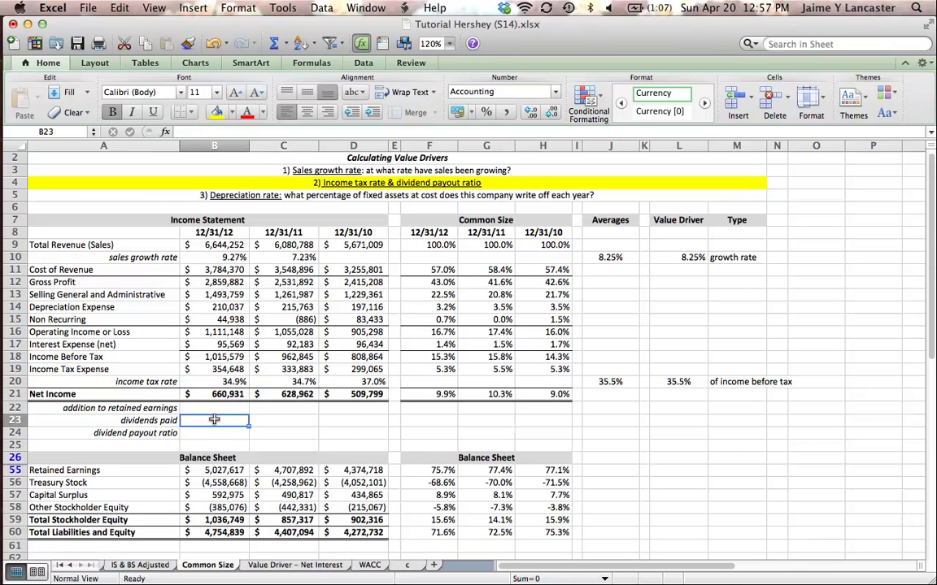
left_click(220, 469)
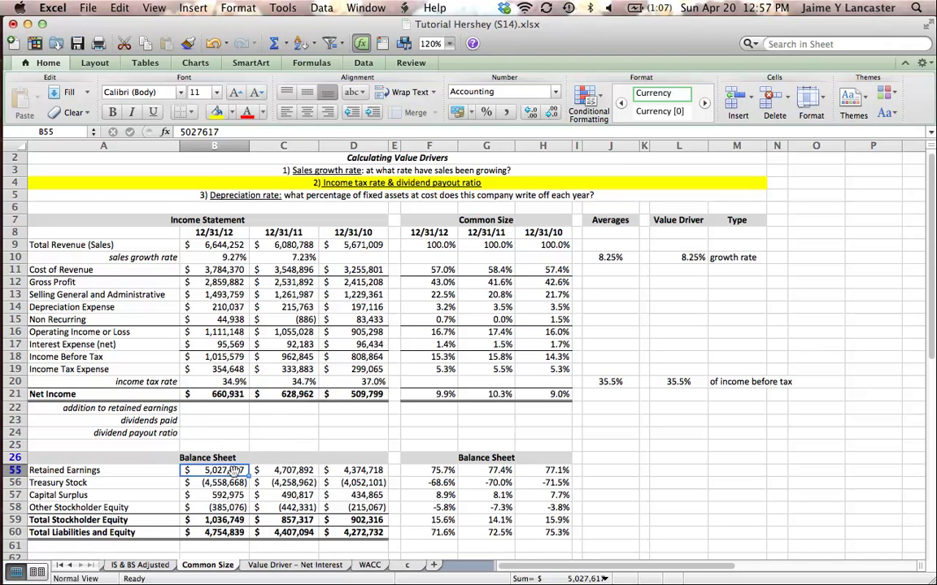
left_click(286, 470)
left_click(242, 472)
left_click(269, 470)
left_click(228, 470)
left_click(284, 470)
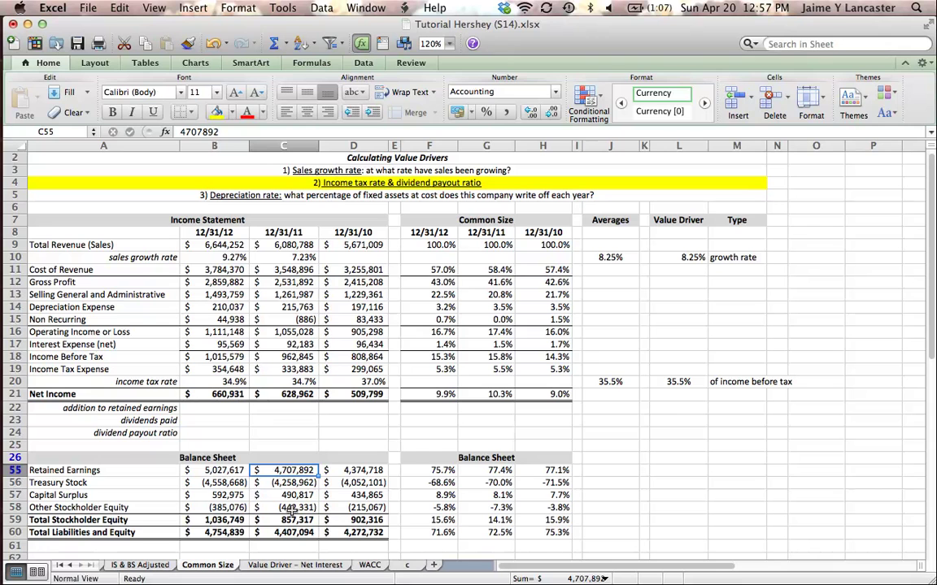
left_click(213, 482)
left_click(222, 471)
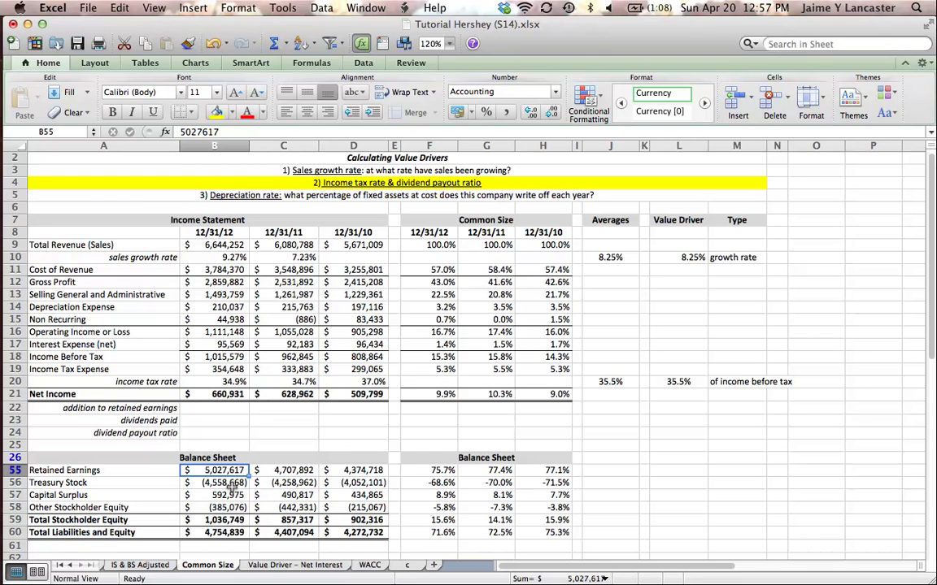
Enter =B55-C55 in B22, giving an addition to retained earnings of 319,725.
left_click(222, 410)
type("=")
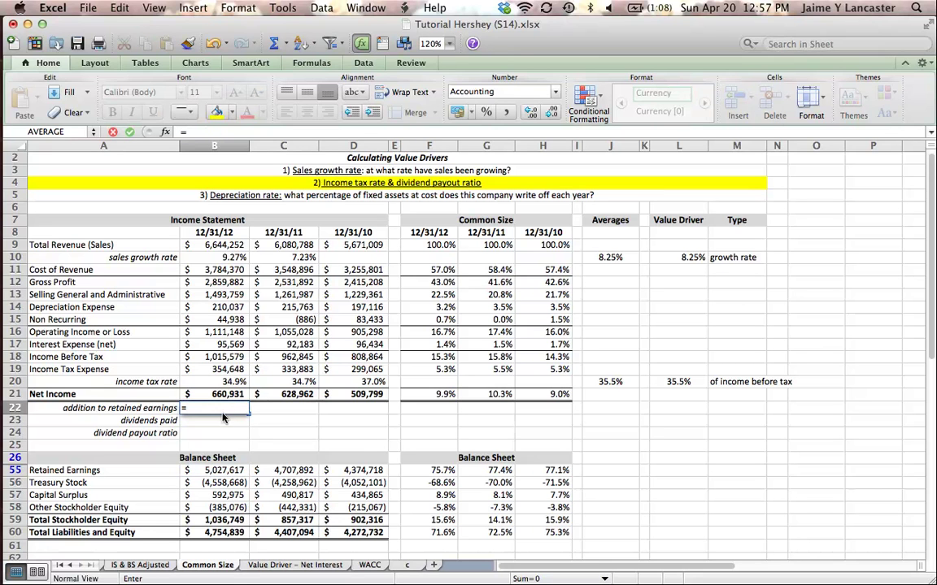
left_click(210, 470)
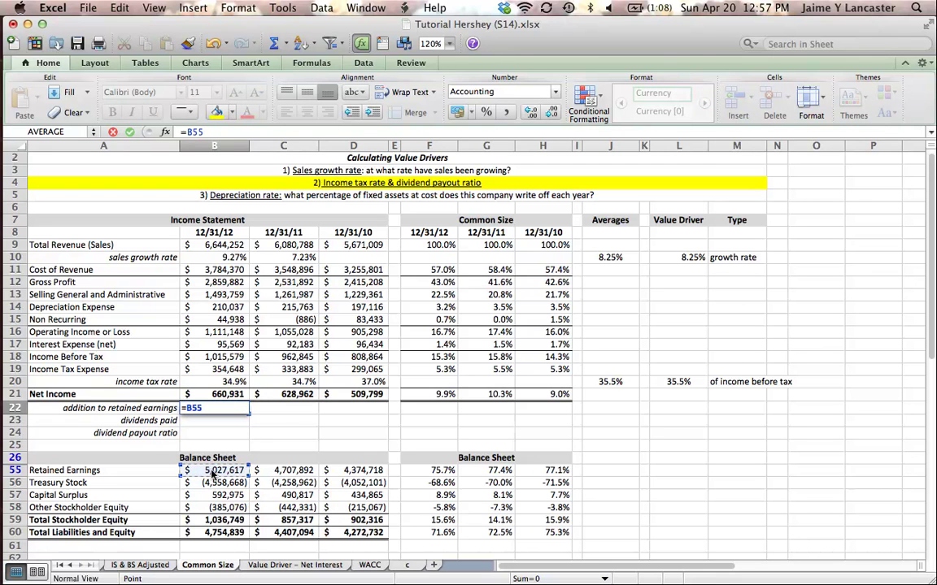
type("-")
left_click(281, 472)
key("Return")
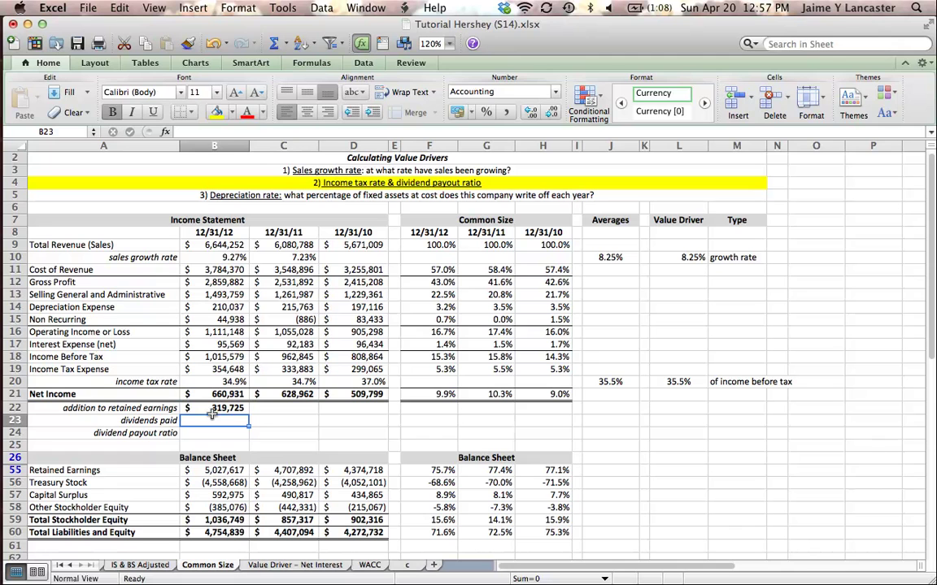
Enter =B21-B22 in B23, giving dividends paid of 341,206.
type("=")
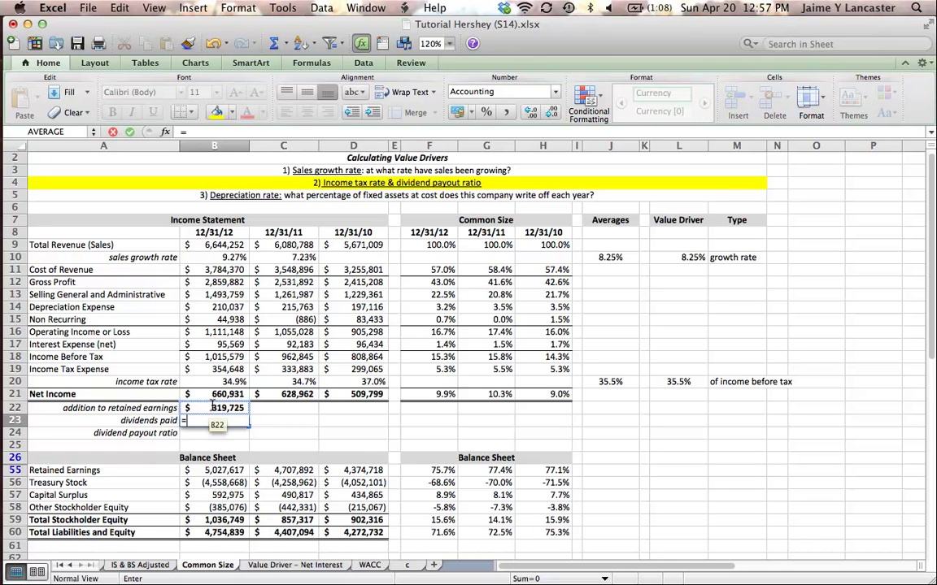
left_click(211, 396)
type("-")
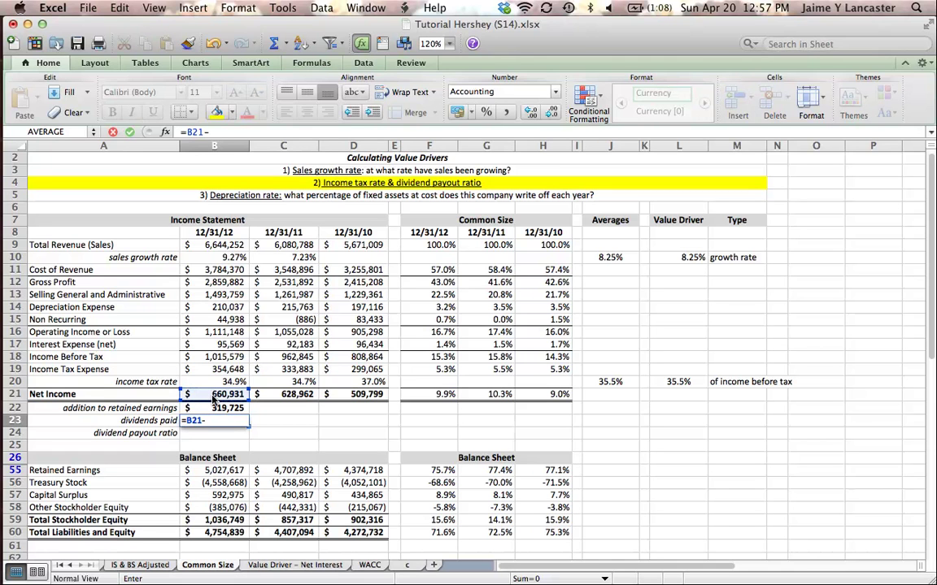
left_click(215, 408)
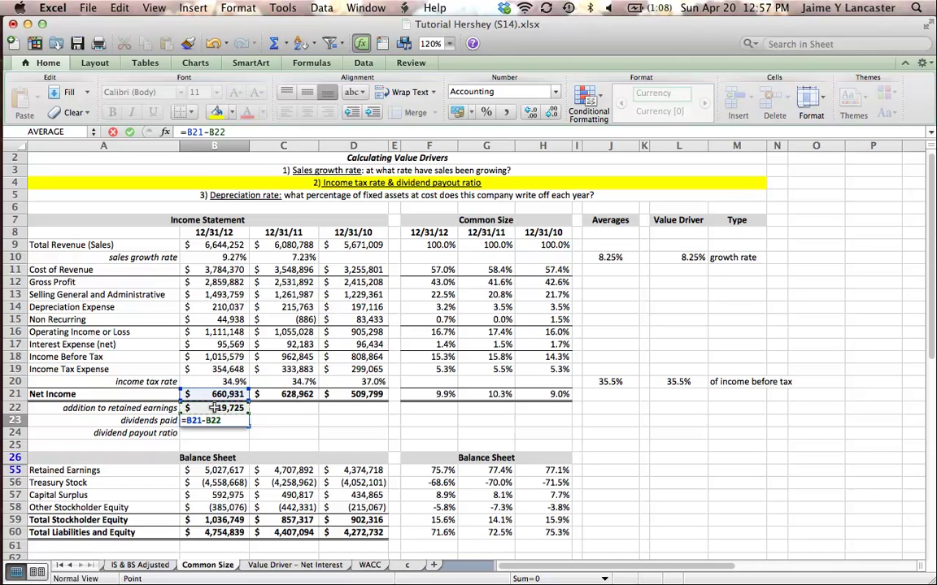
key("Return")
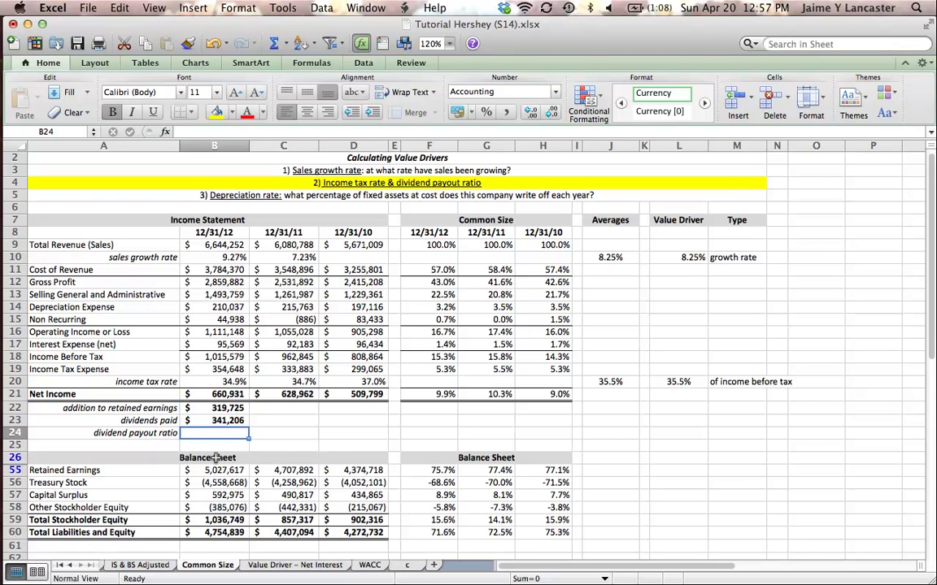
Enter =B23/B21 in B24 and format it as a right-aligned percentage, 51.6%.
key("Up")
key("Down")
type("=")
left_click(232, 421)
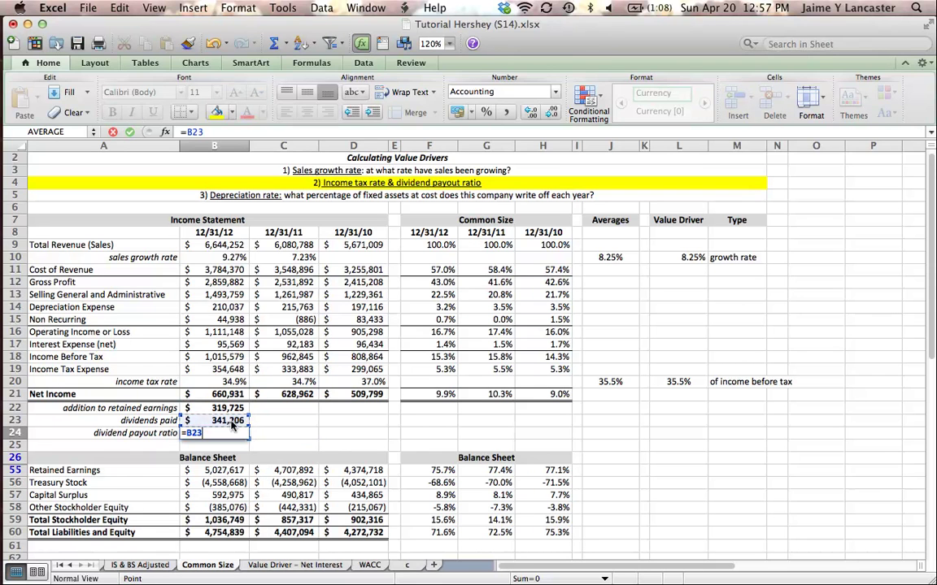
type("/")
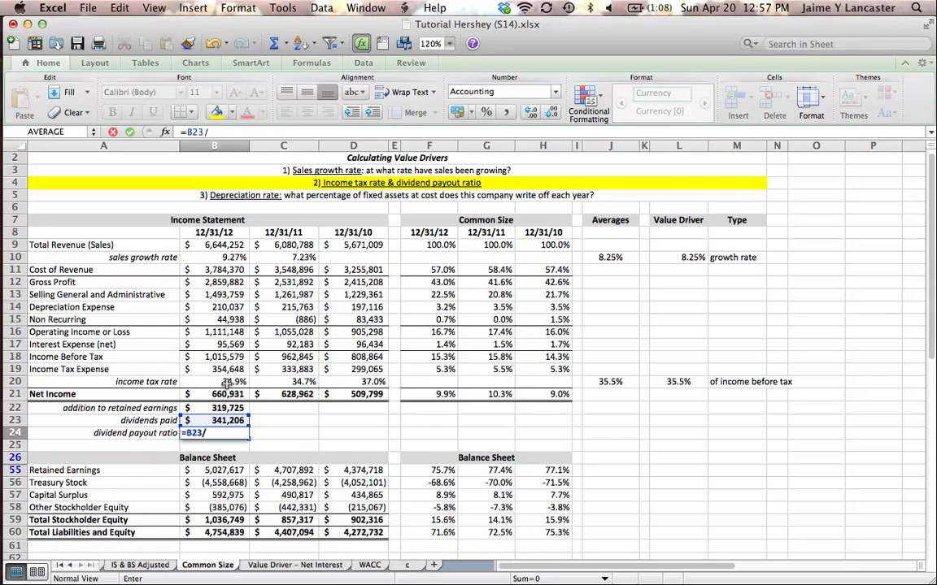
left_click(219, 395)
key("Return")
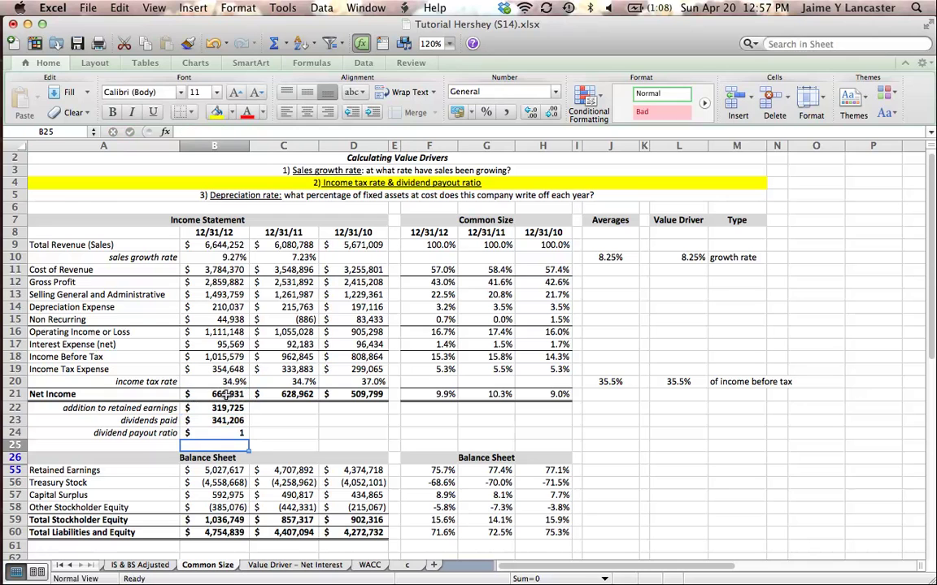
left_click(236, 432)
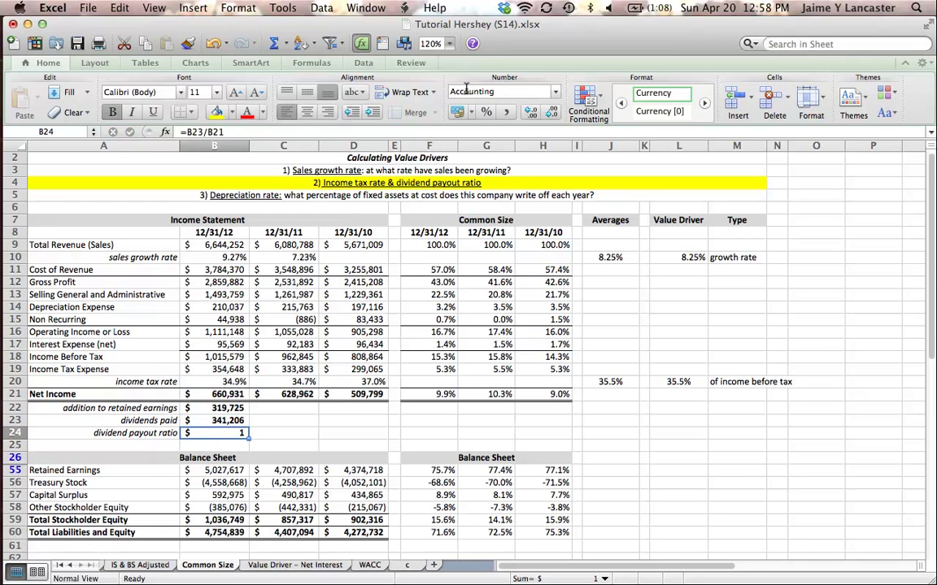
left_click(486, 111)
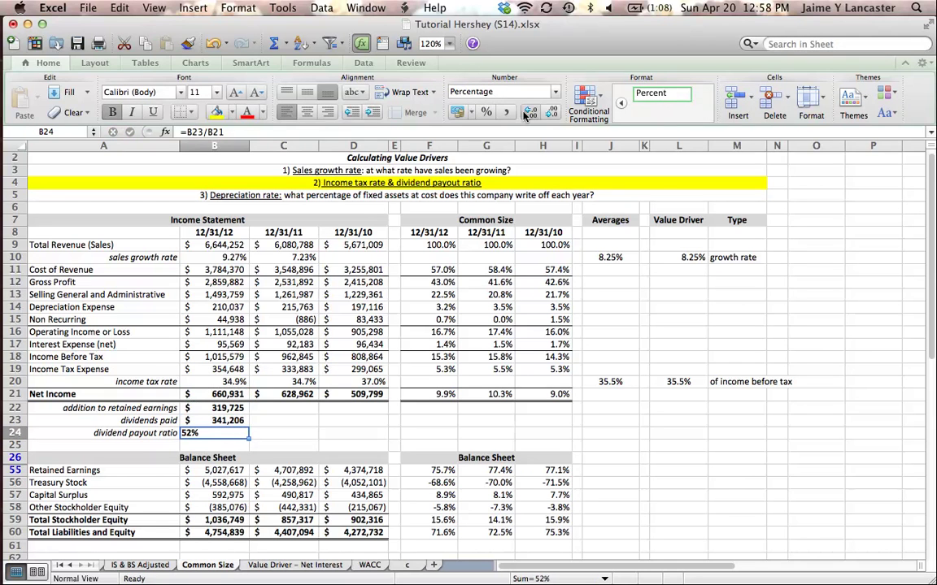
left_click(530, 112)
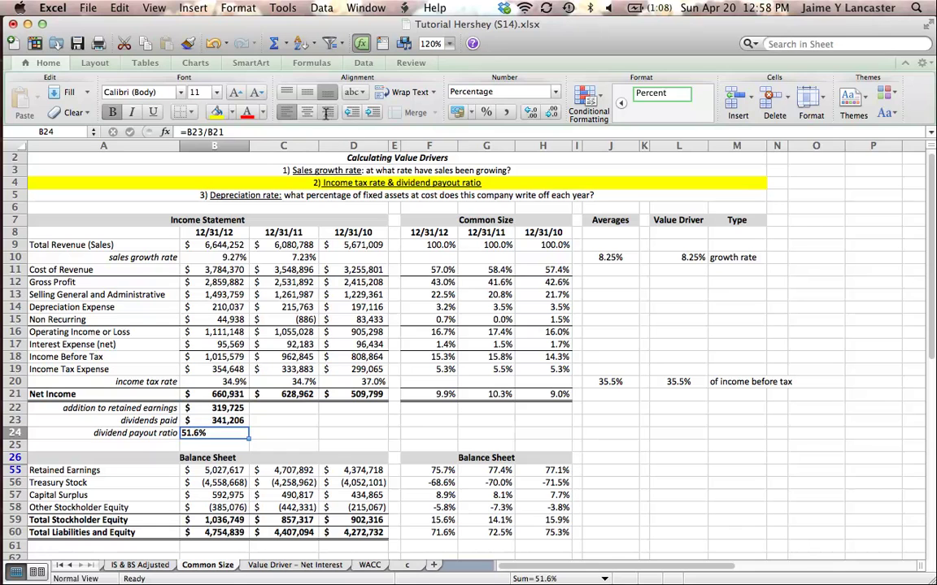
left_click(328, 113)
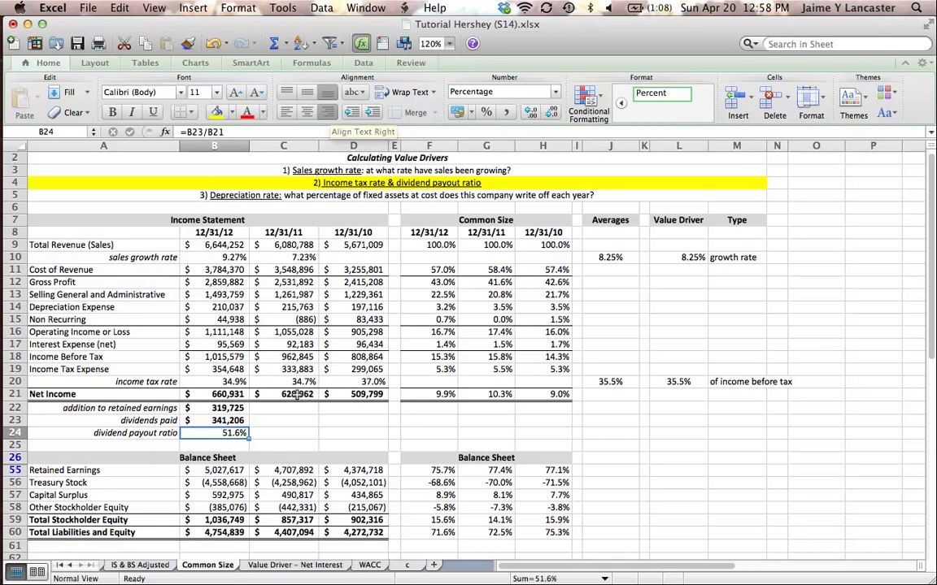
left_click_drag(203, 409, 371, 433)
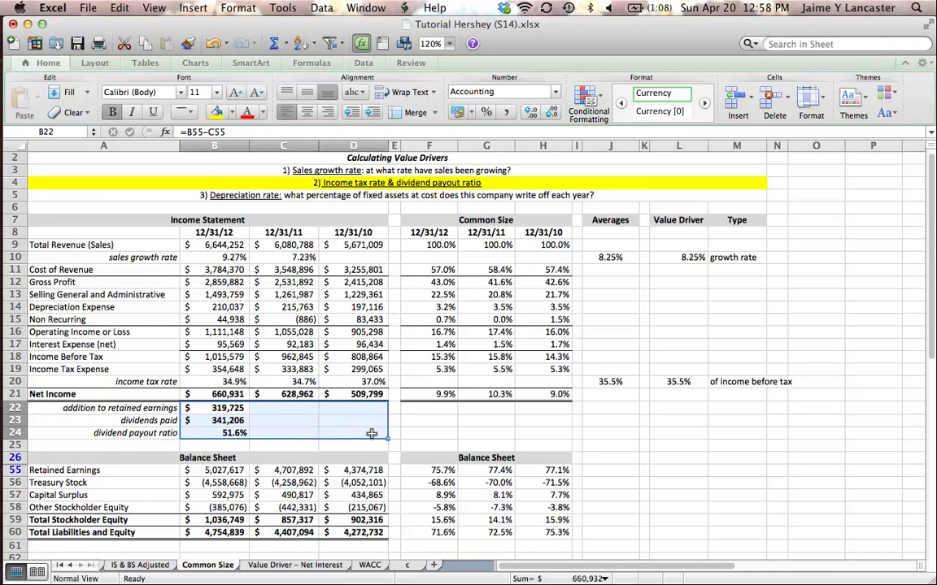
Unbold rows 22–24 and enter =C55-D55 in C22 for 2011 addition to retained earnings (333,174).
key("super+b")
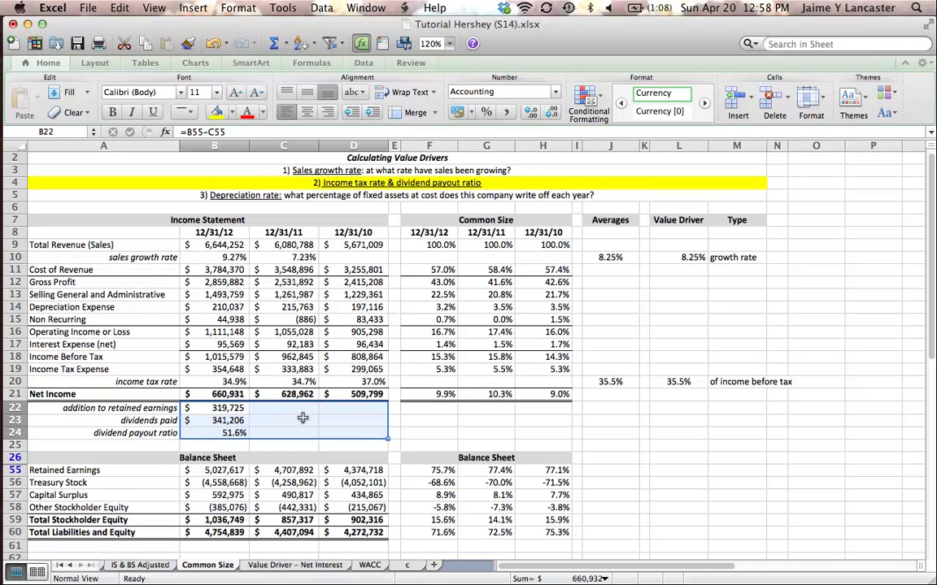
left_click(301, 409)
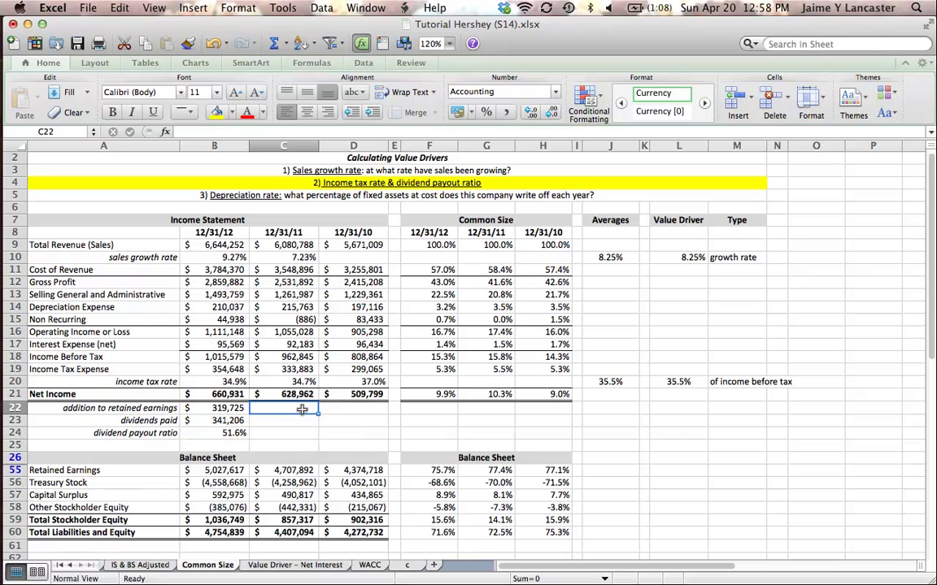
type("=")
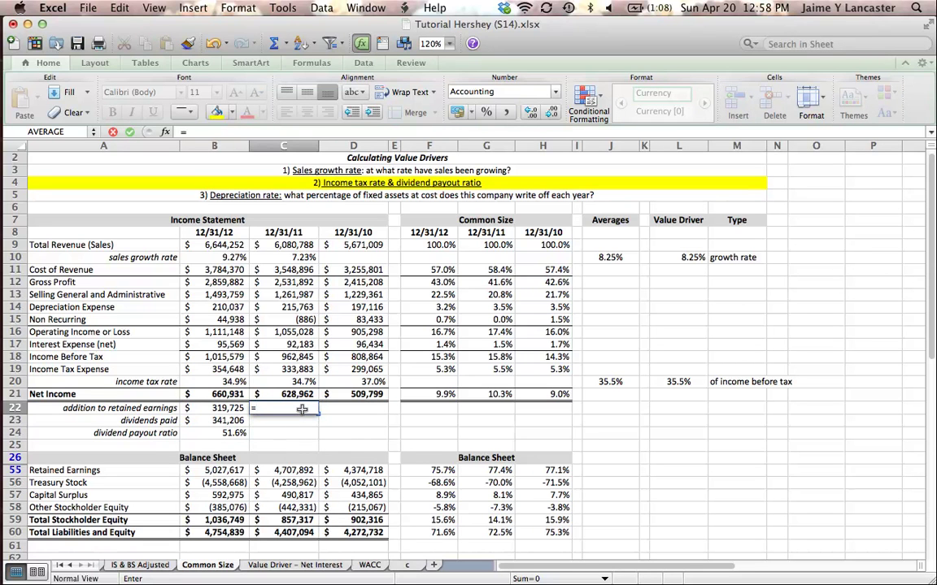
left_click(289, 470)
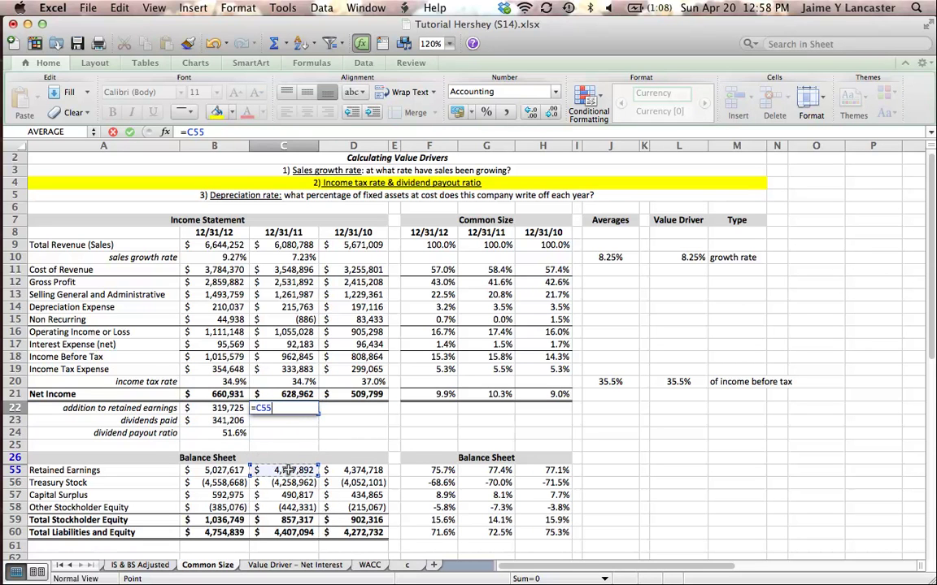
type("-")
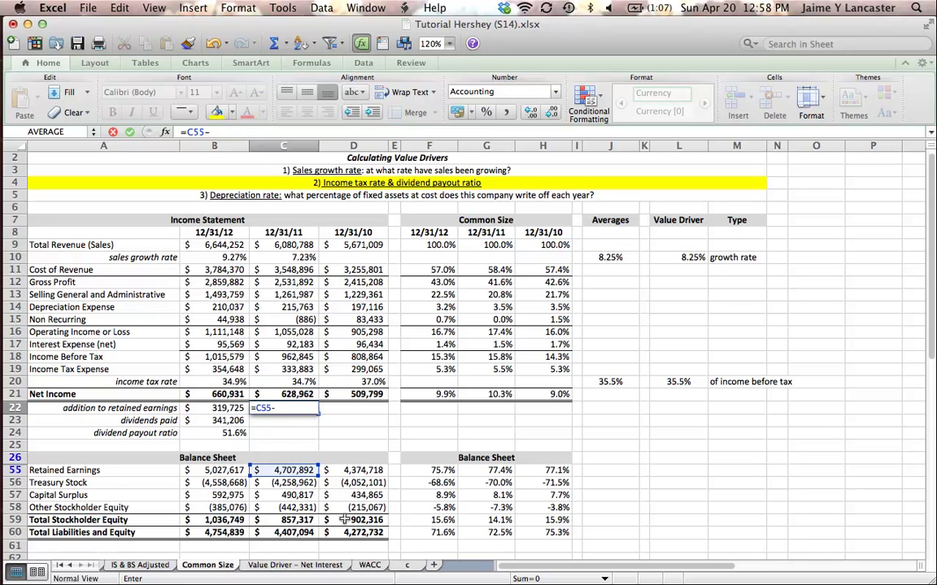
left_click(359, 470)
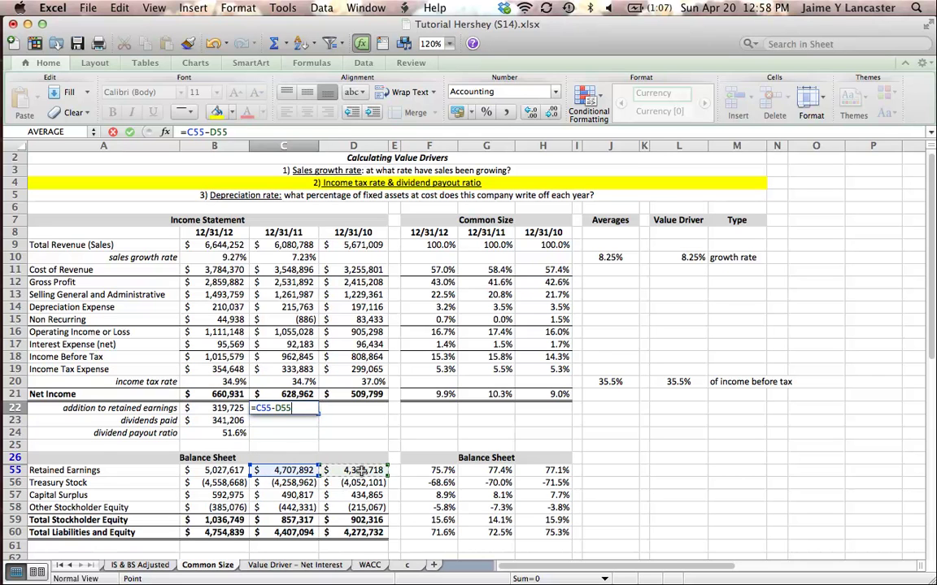
key("Return")
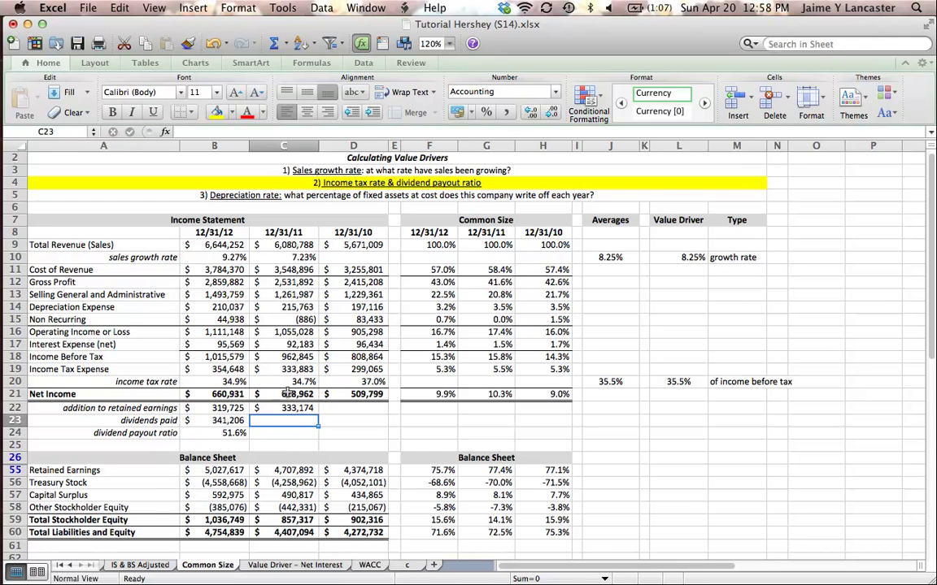
Enter =C21-C22 in C23 for 2011 dividends paid of 295,788.
type("=")
left_click(286, 394)
type("-")
left_click(280, 408)
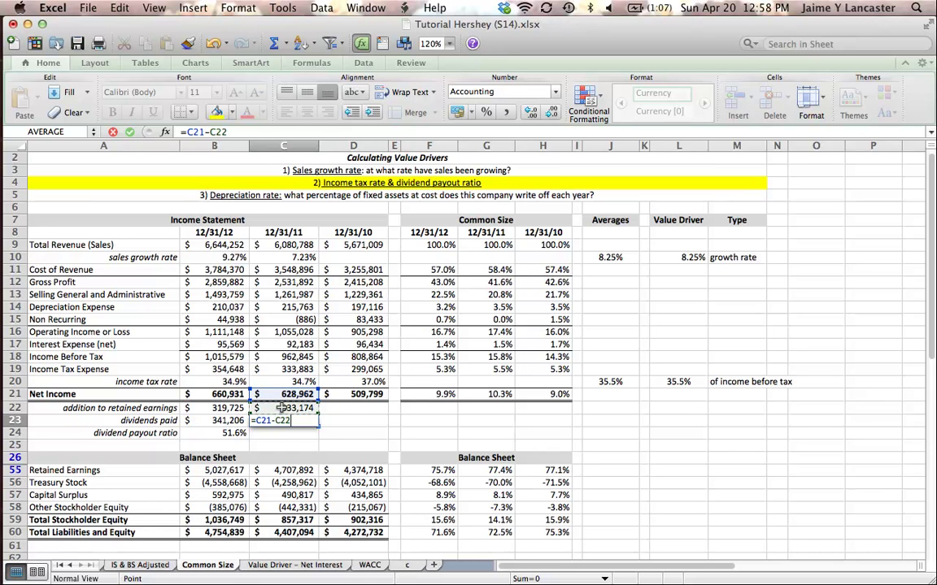
key("Return")
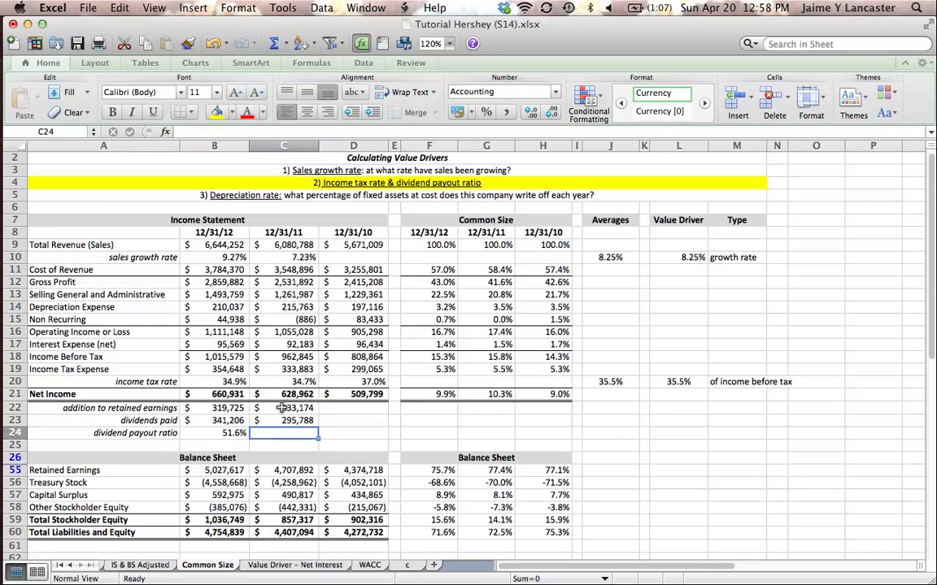
Enter =C23/C21 in C24 and format it as a right-aligned 47.0% payout ratio.
type("=")
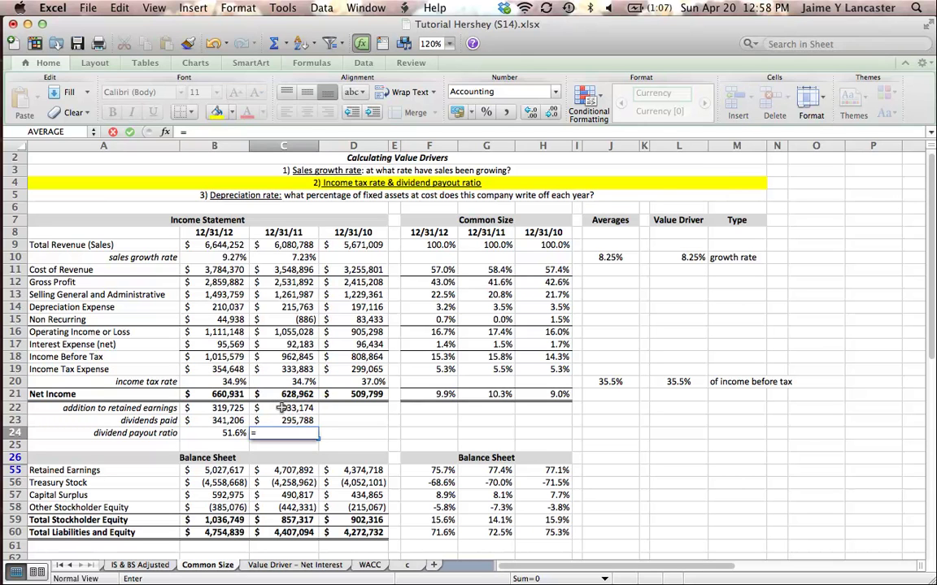
left_click(291, 422)
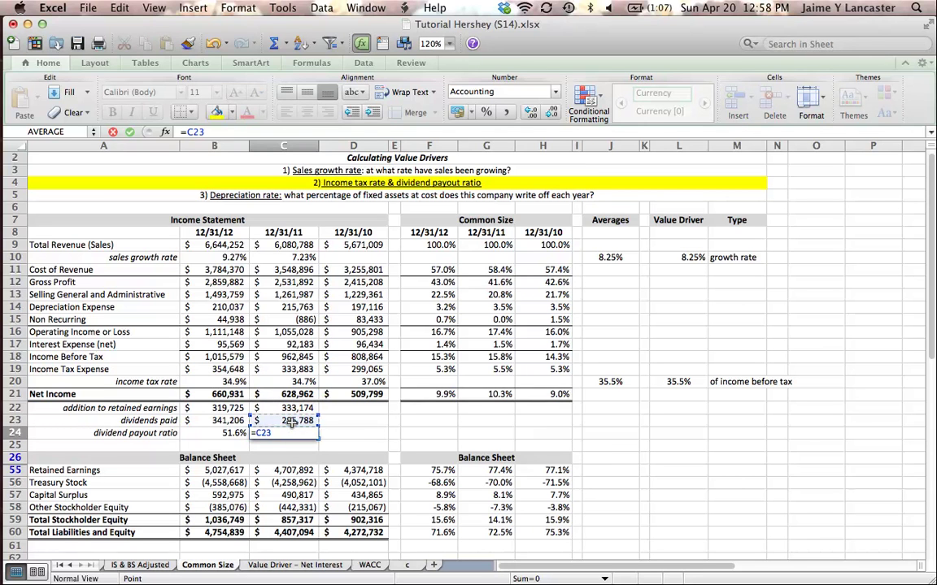
type("/")
left_click(291, 394)
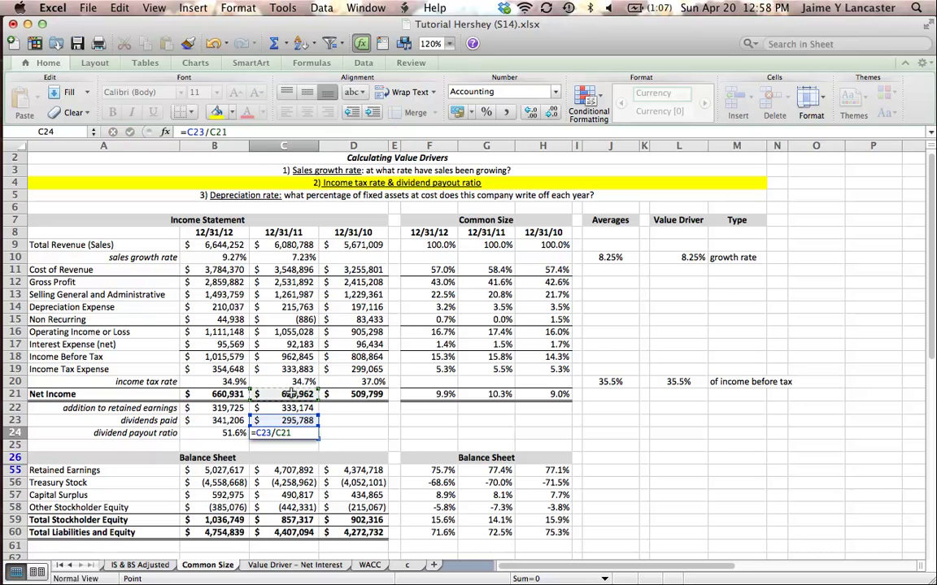
key("Return")
left_click(280, 431)
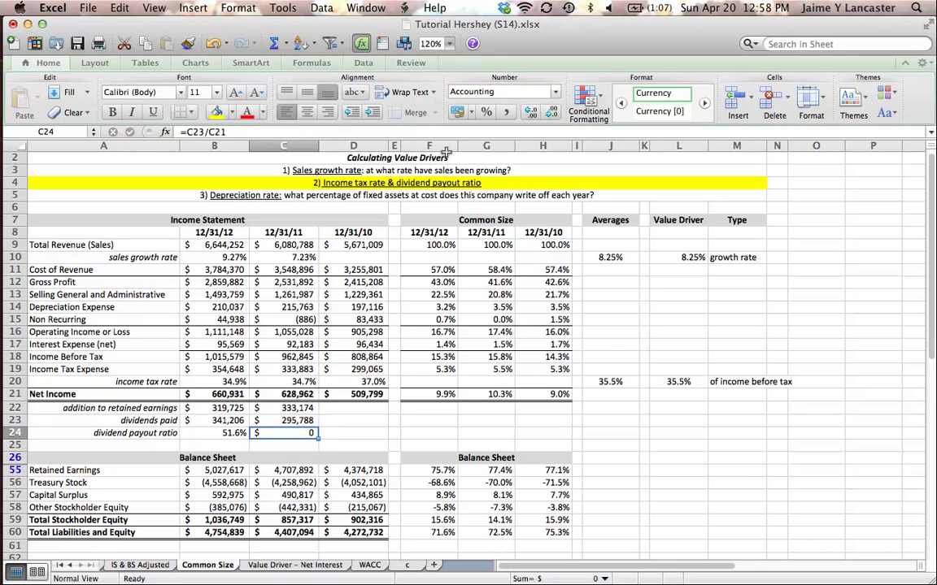
left_click(487, 111)
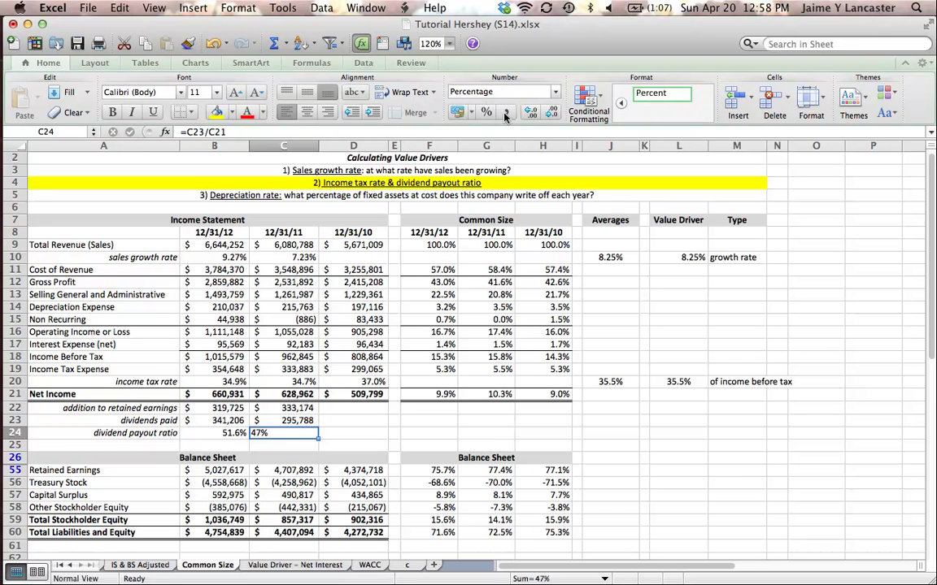
left_click(528, 112)
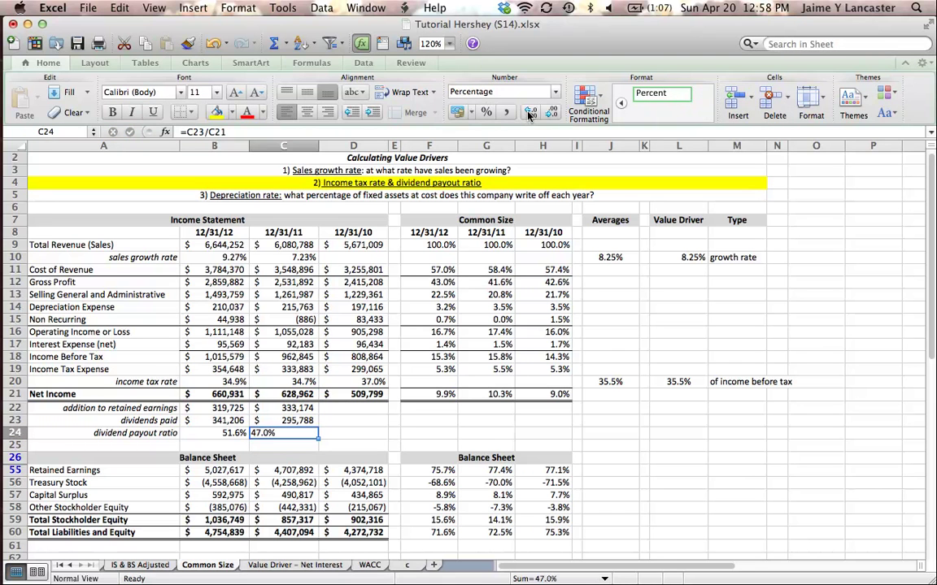
left_click(326, 111)
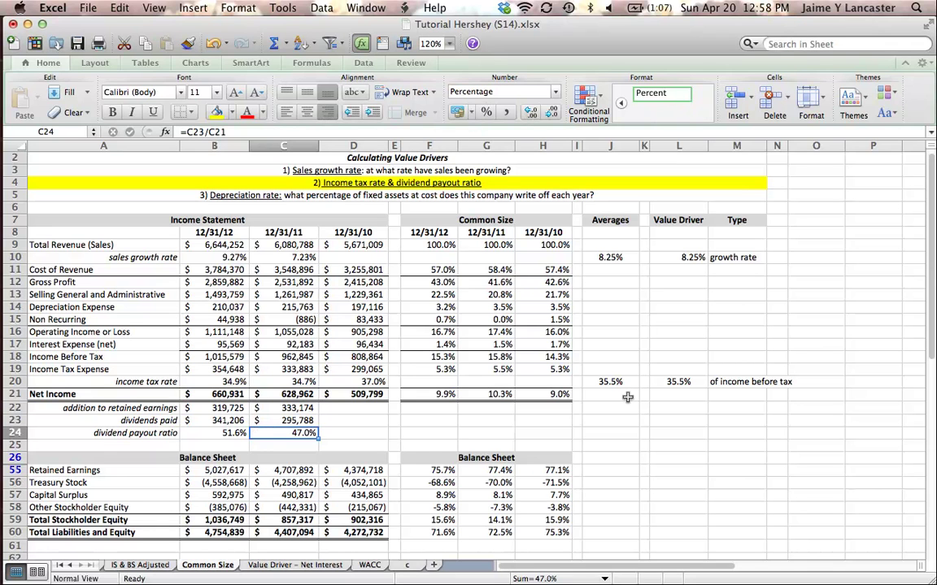
Enter =AVERAGE(B24:C24) in J24 for a 49.3% average payout ratio.
left_click(611, 434)
type("=average(")
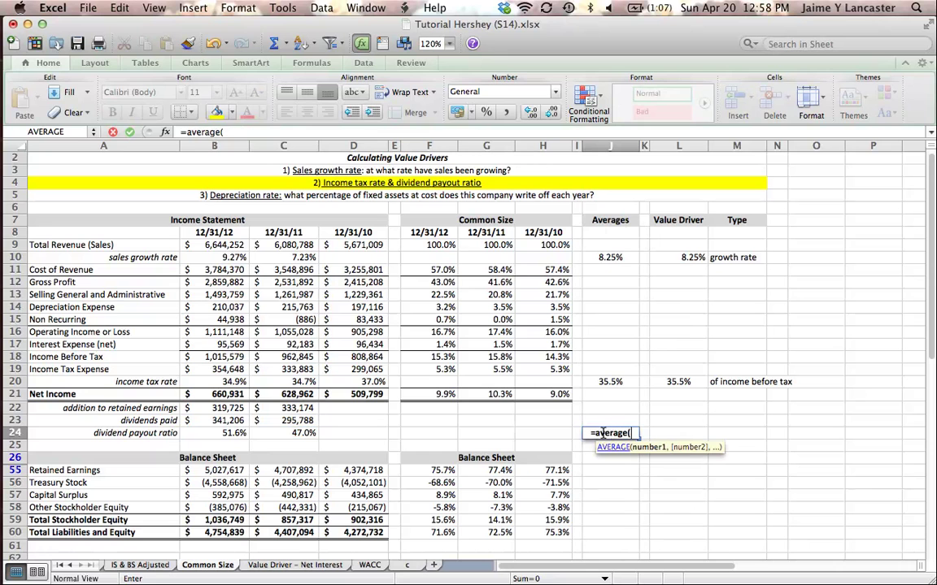
left_click_drag(218, 433, 265, 431)
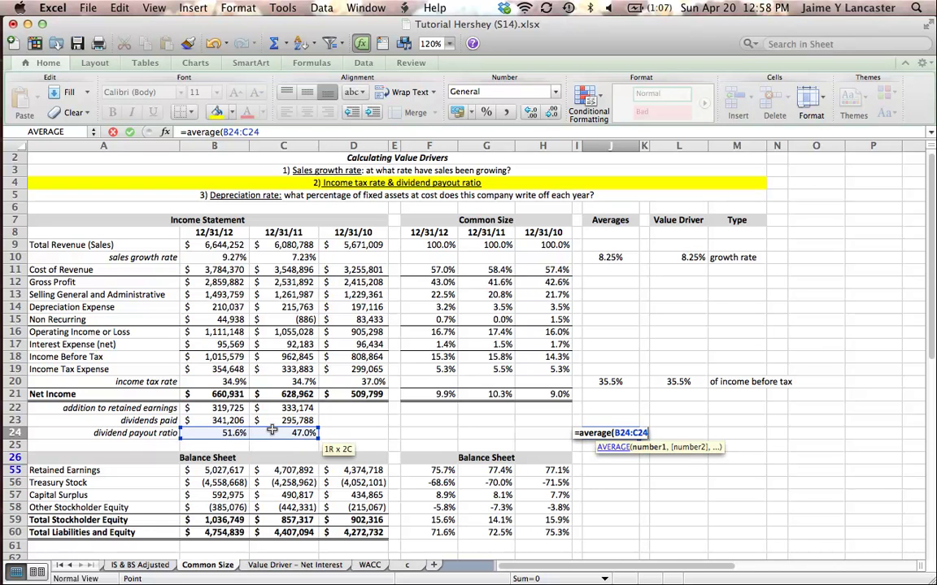
key("Return")
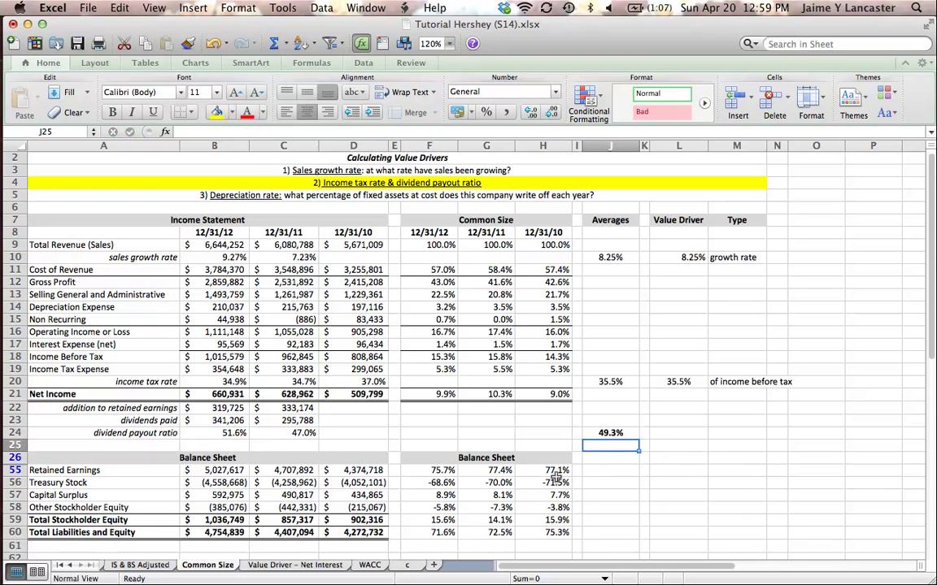
left_click(604, 431)
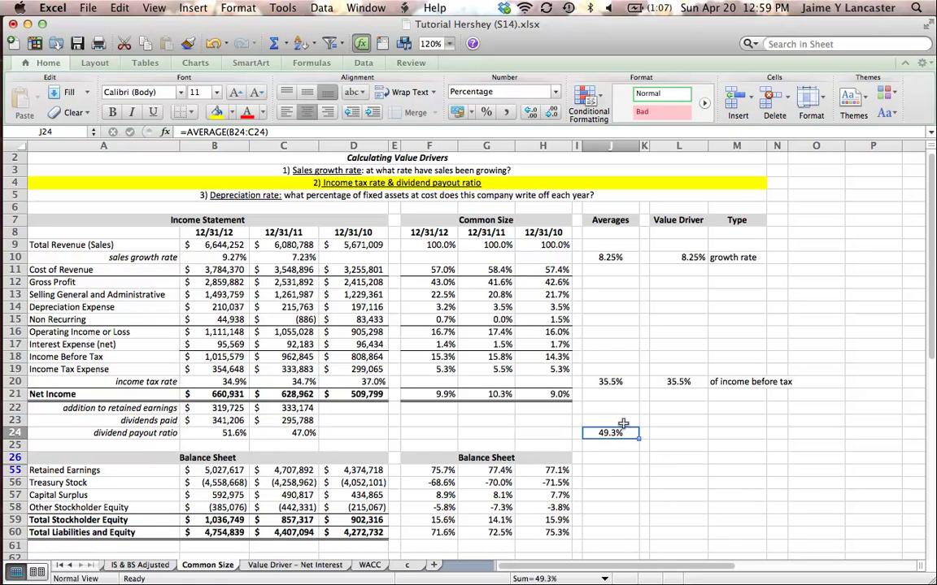
Link L24 to J24 as the 49.3% value driver and type 'of net income' in M24.
left_click(681, 430)
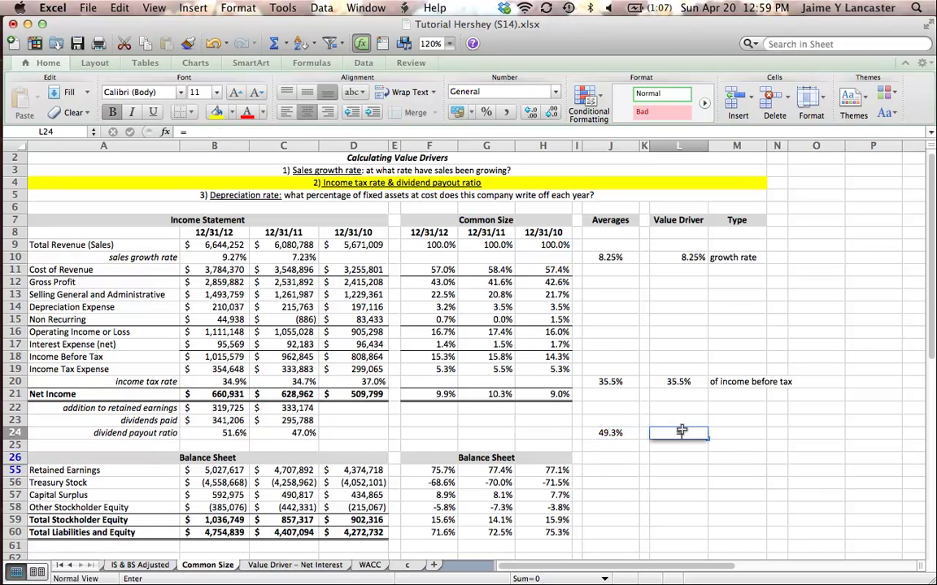
type("=")
left_click(616, 433)
key("Return")
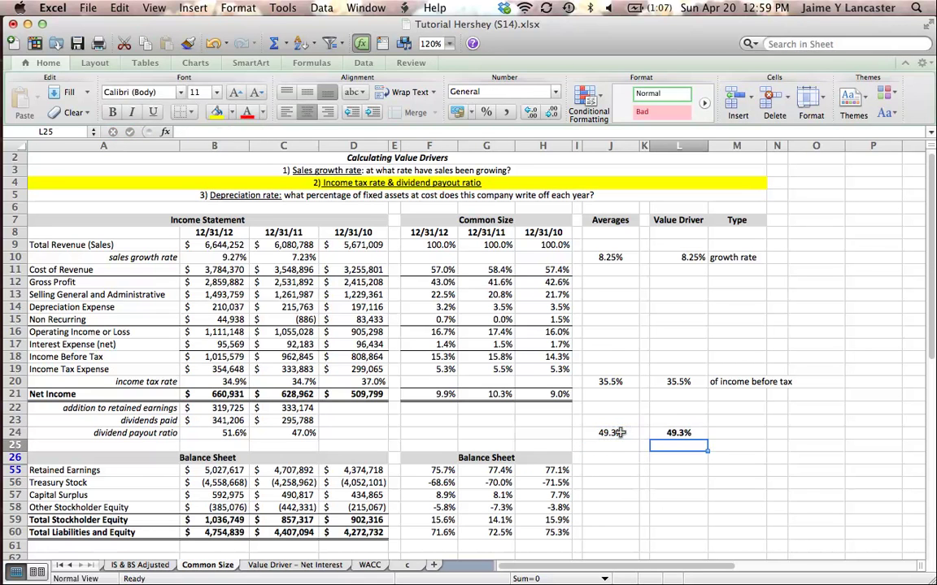
left_click(738, 434)
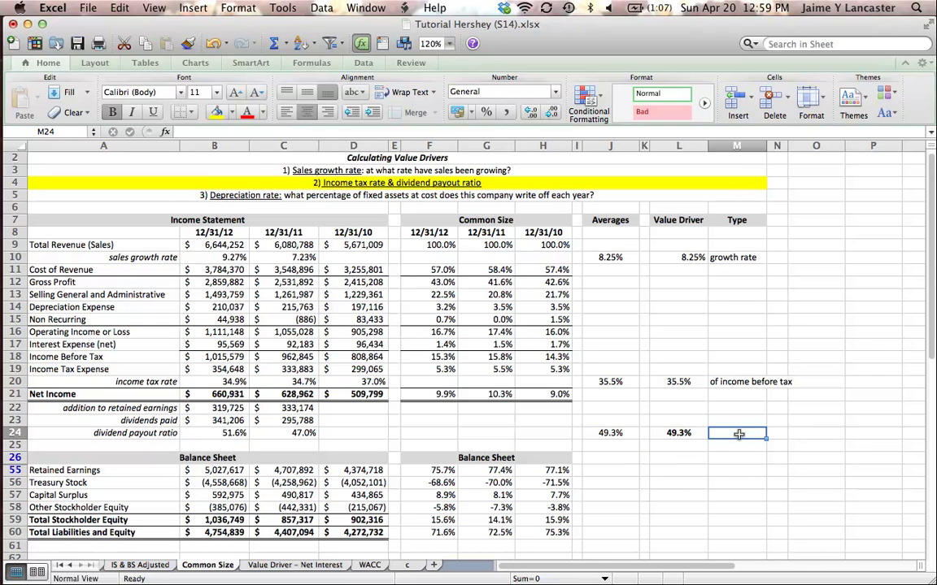
type("of net in")
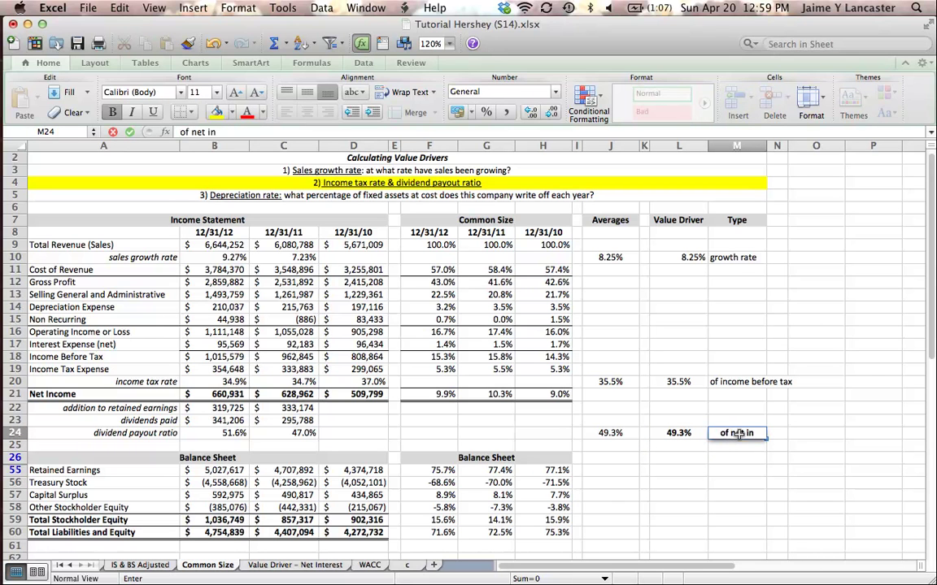
type("come")
key("Return")
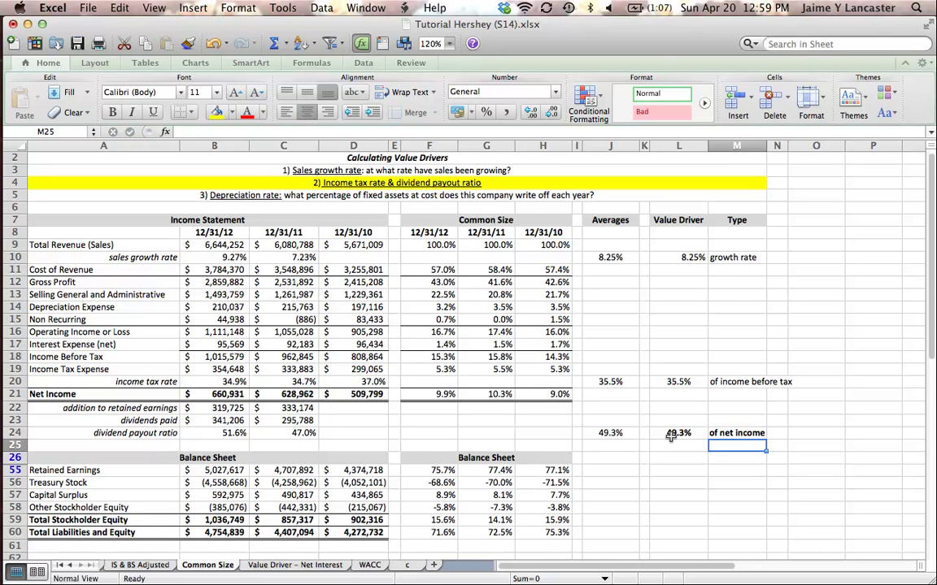
Adjust the alignment of L24:M24, undoing a left alignment.
left_click_drag(672, 435, 736, 434)
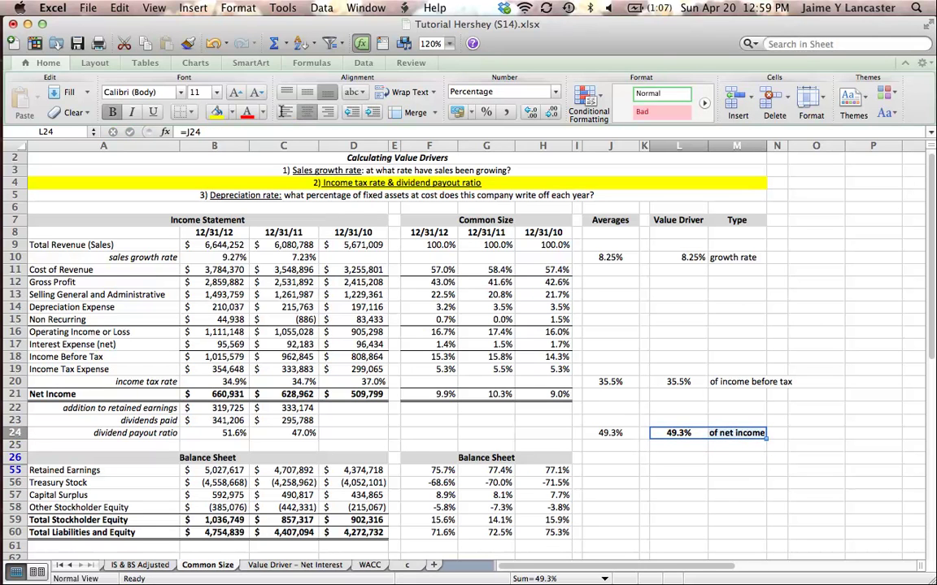
left_click(286, 113)
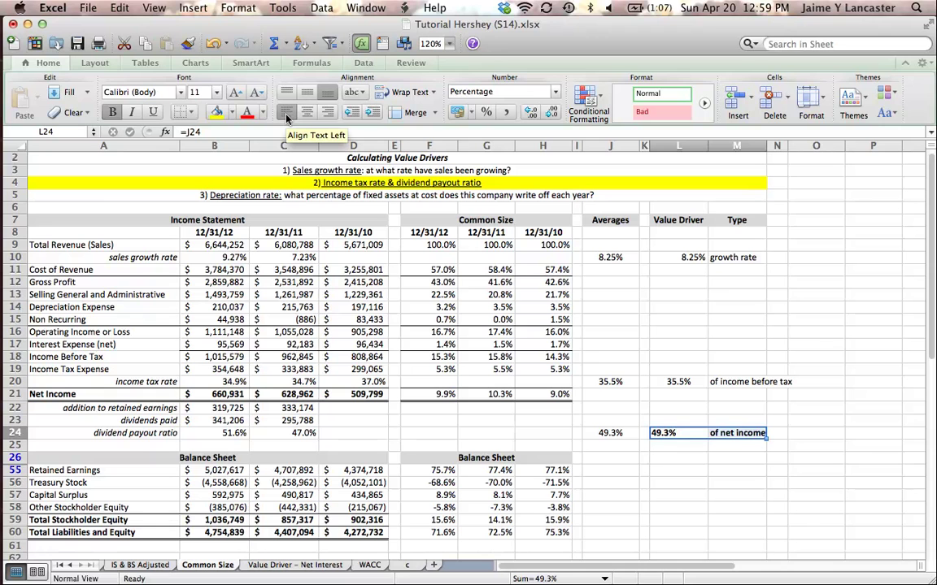
left_click(286, 117)
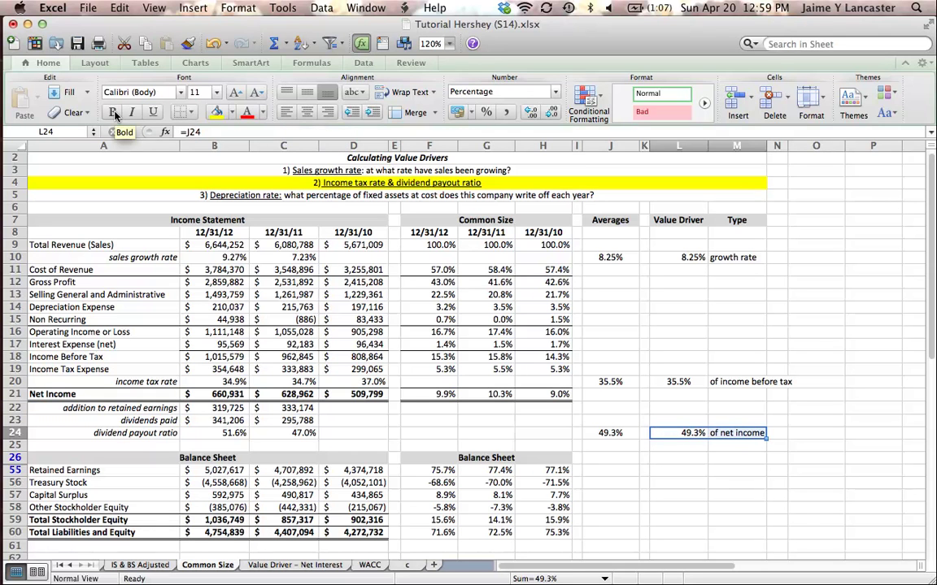
left_click(306, 113)
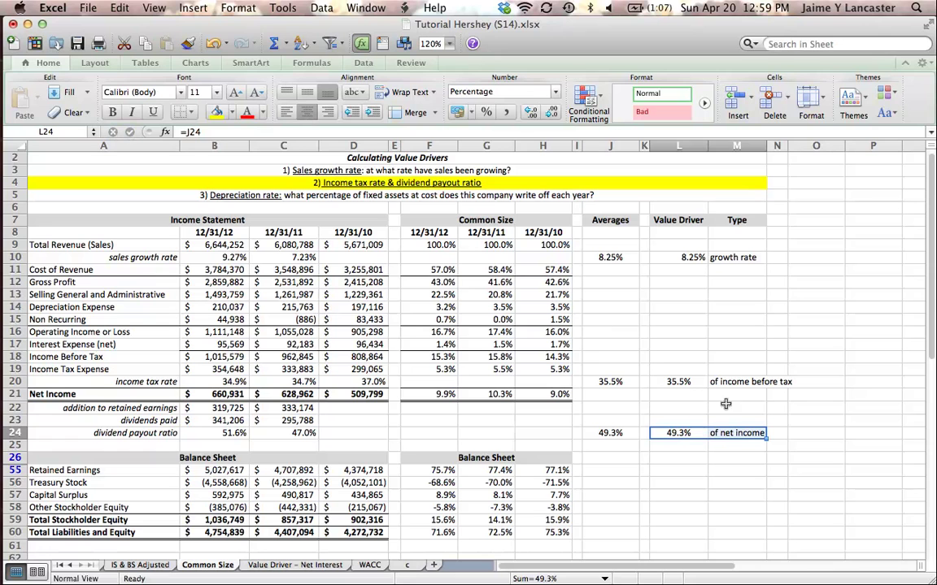
left_click(723, 492)
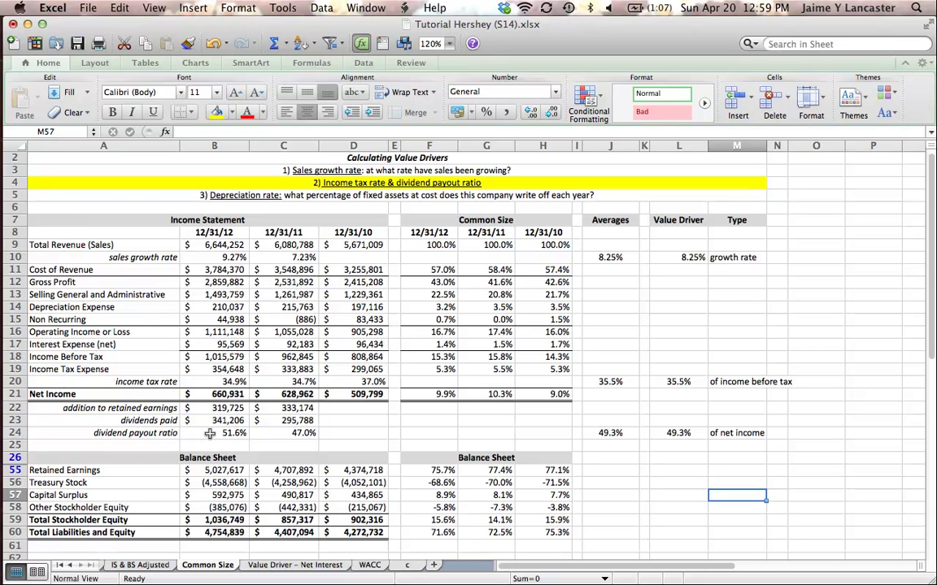
mouse_move(3, 289)
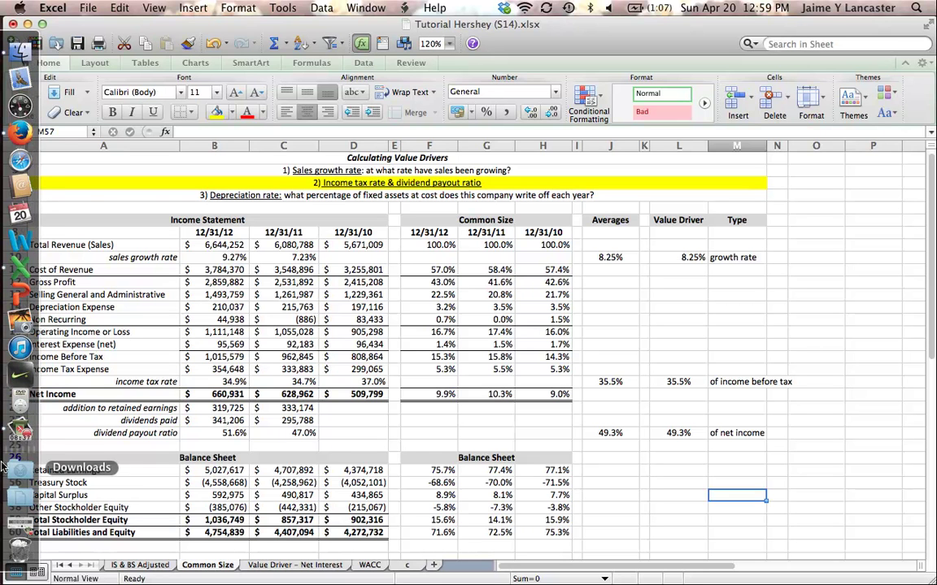